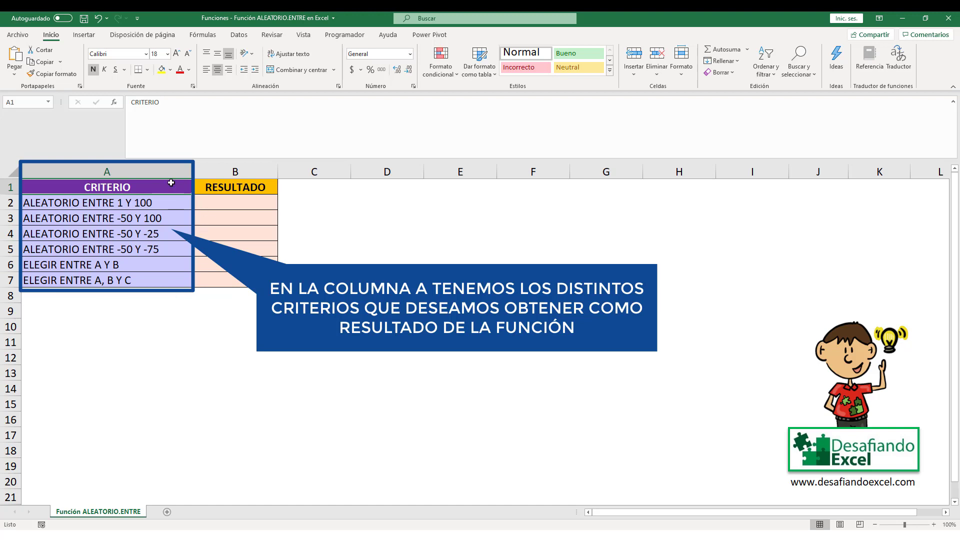
# Enter =ALEATORIO.ENTRE(1;100) in B2 for the 1 to 100 criterion.
pyautogui.click(235, 187)
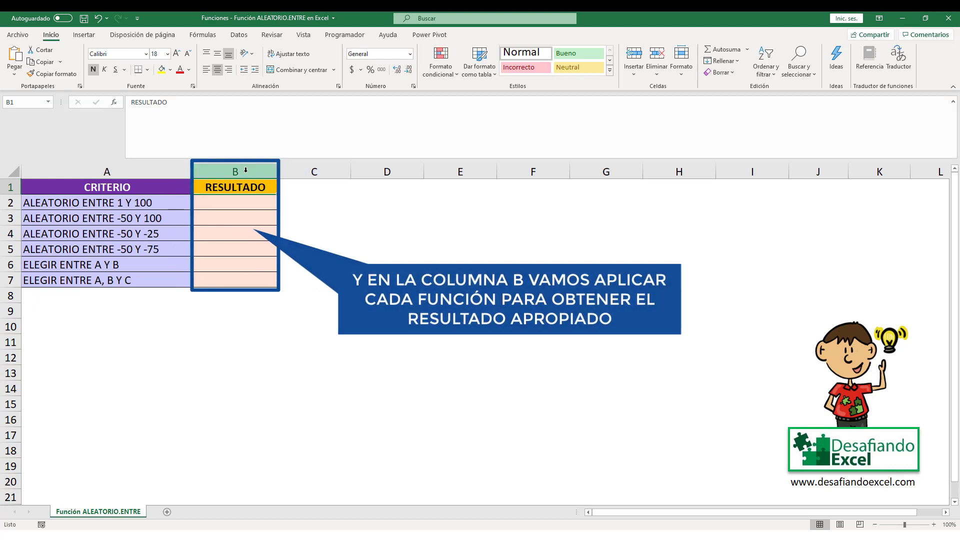
pyautogui.click(148, 196)
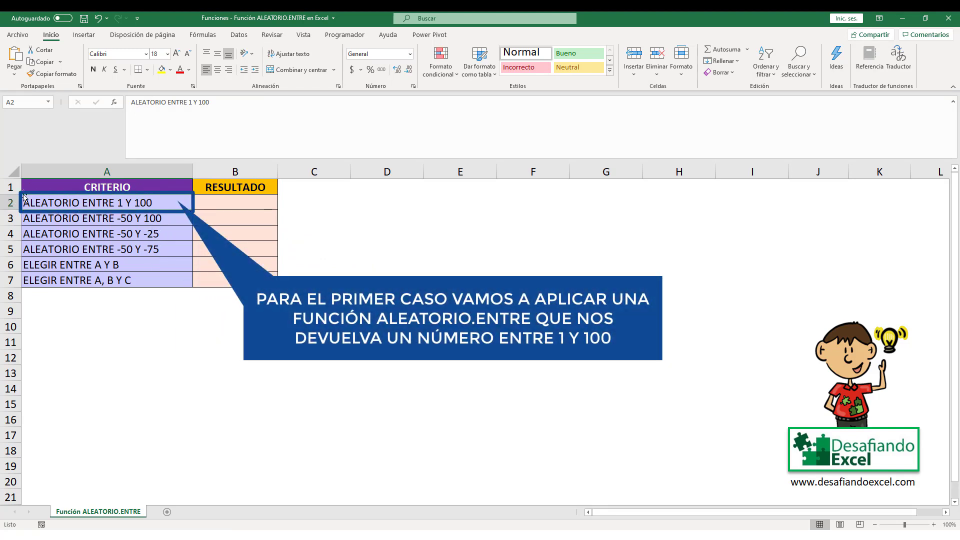
pyautogui.click(217, 202)
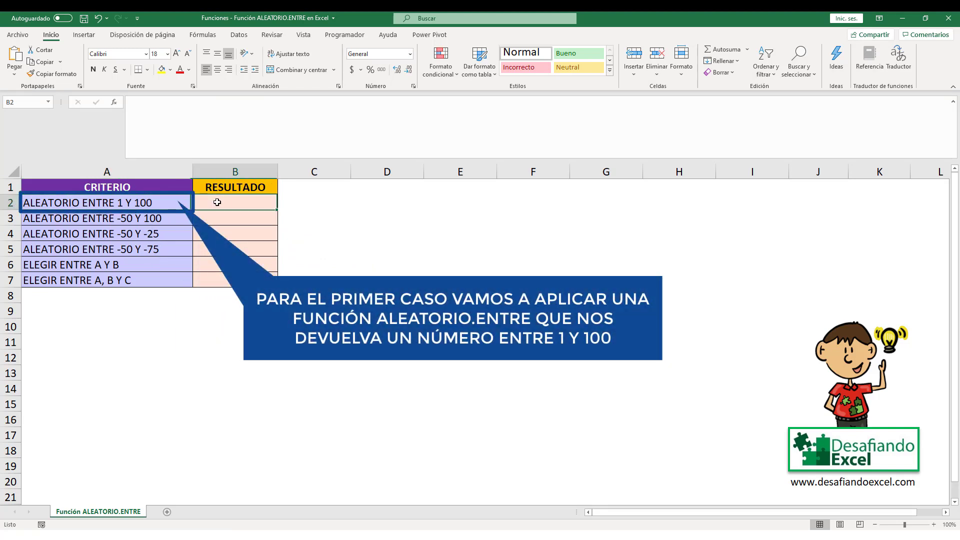
pyautogui.write('=ALEA')
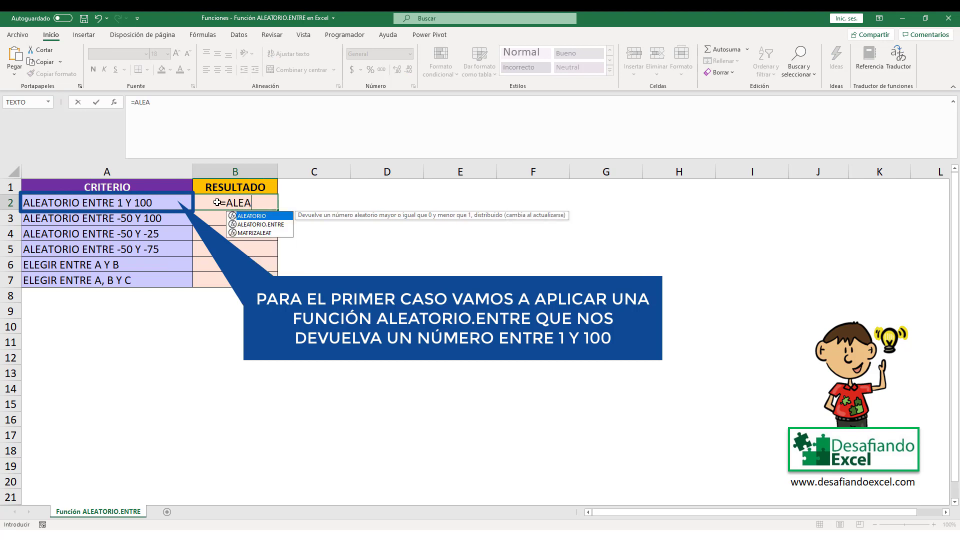
pyautogui.write('TORIO.ENTR')
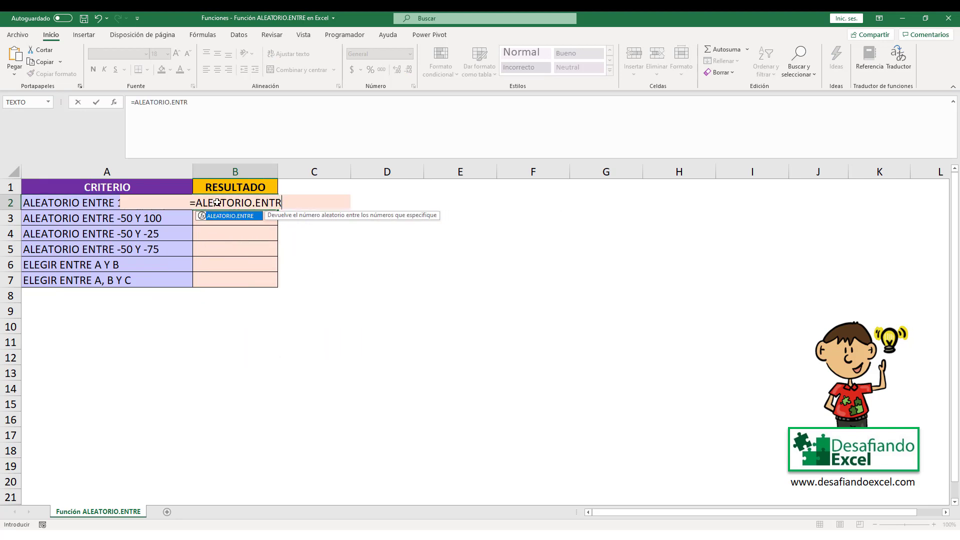
pyautogui.write('E(')
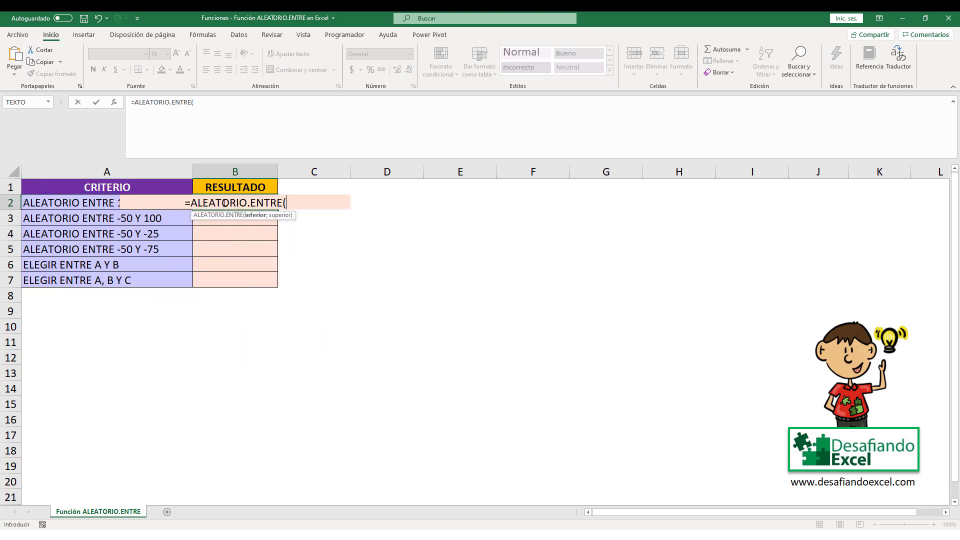
pyautogui.write('1')
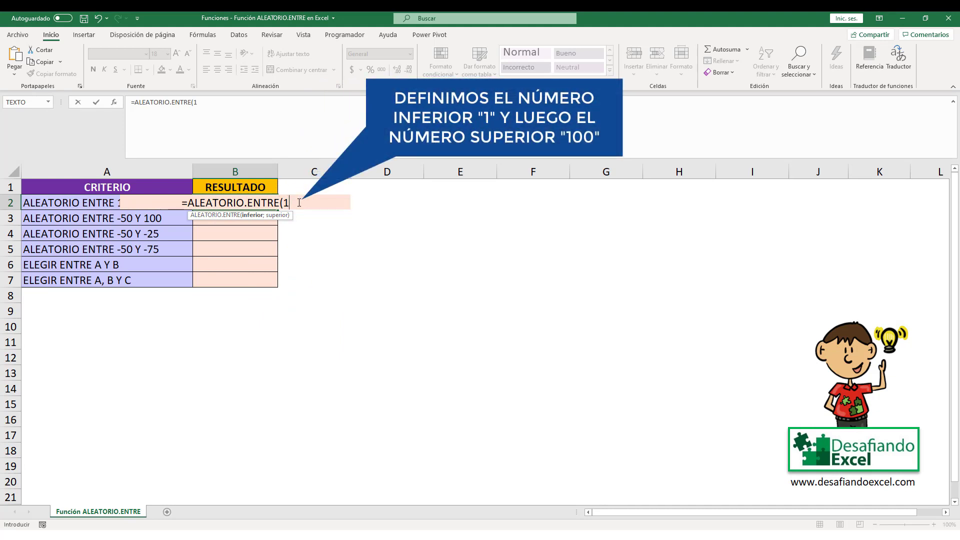
pyautogui.write(';10')
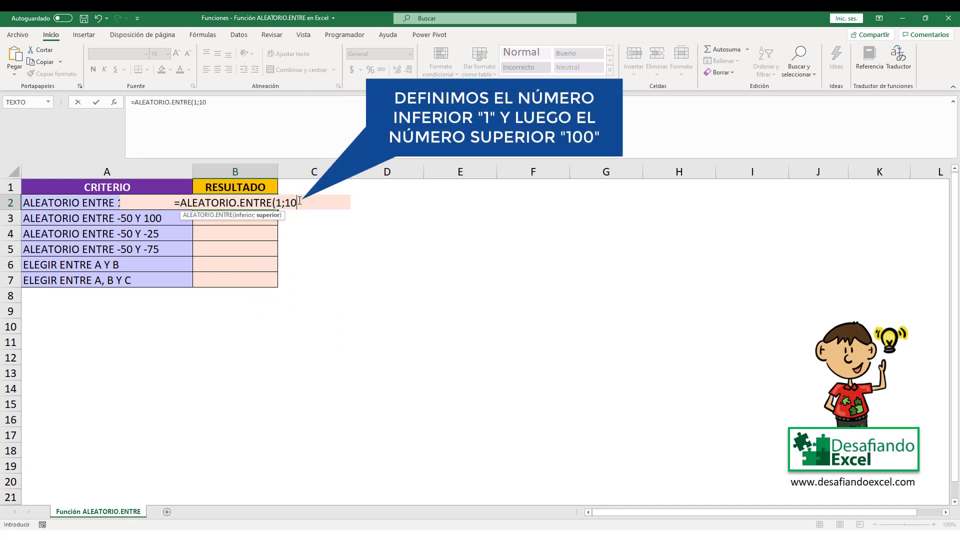
pyautogui.write('0)')
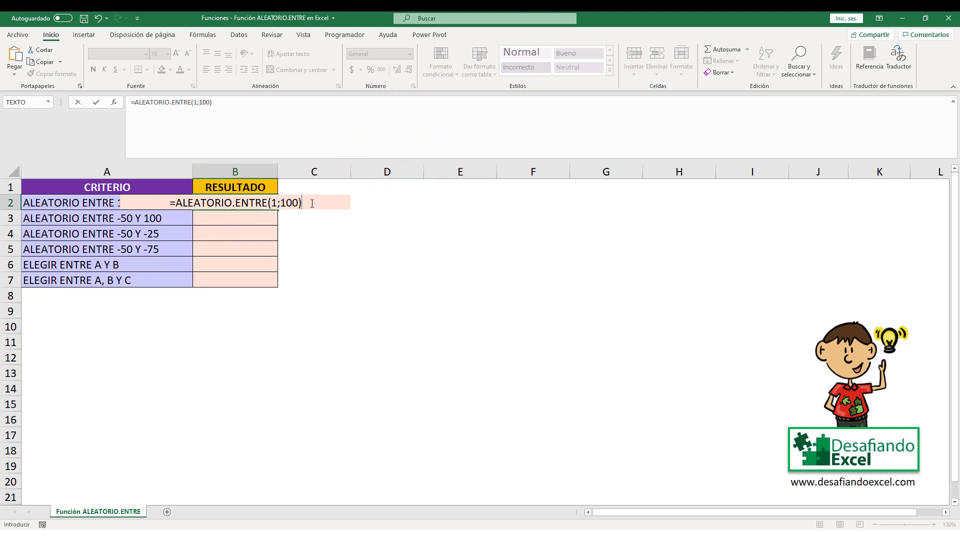
pyautogui.press('Return')
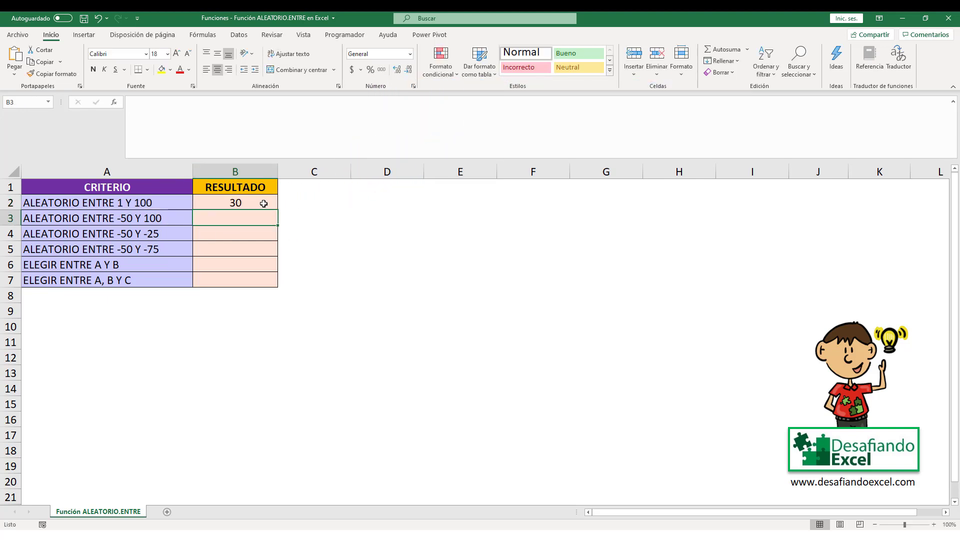
# Re-enter B2's formula several times so the random value recalculates, now showing 28.
pyautogui.click(264, 204)
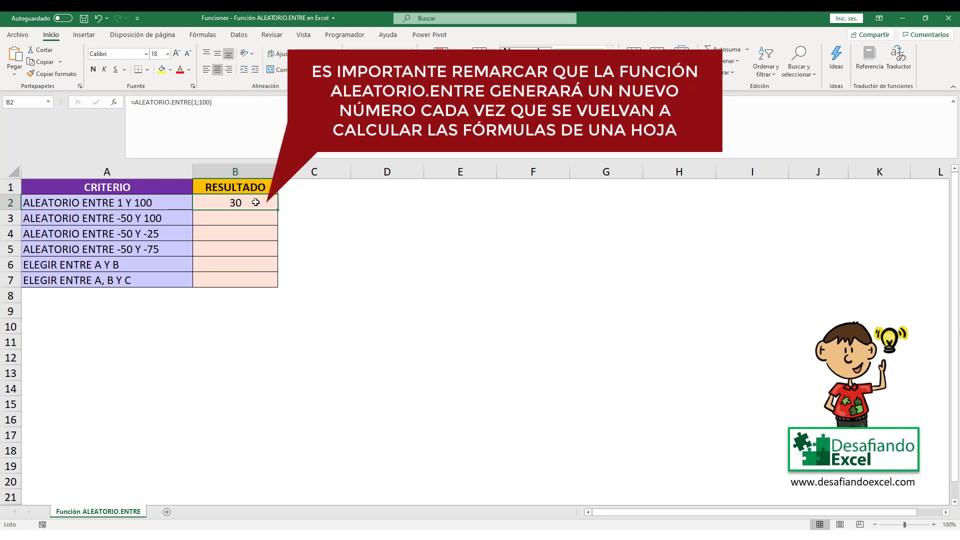
pyautogui.doubleClick(256, 202)
pyautogui.press('Return')
pyautogui.doubleClick(255, 202)
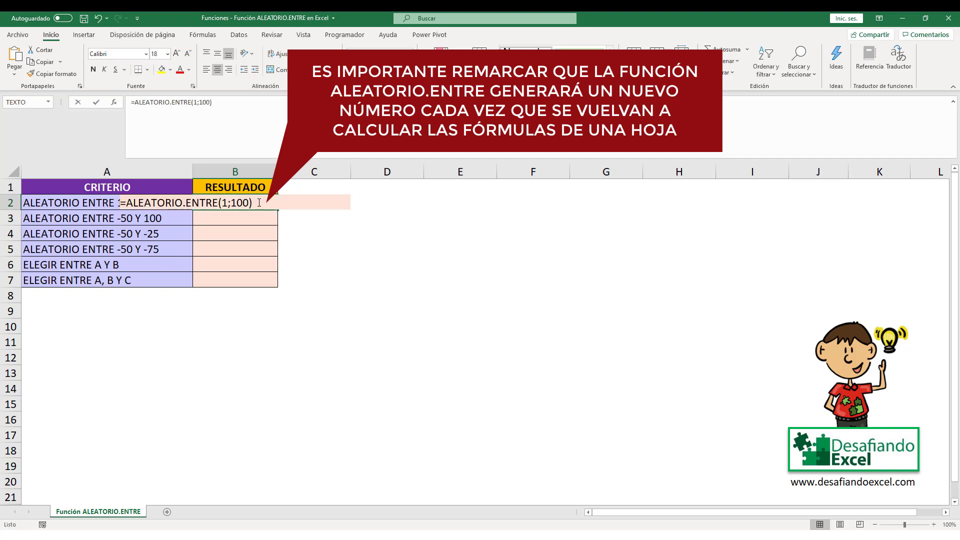
pyautogui.press('Return')
pyautogui.doubleClick(260, 202)
pyautogui.press('Return')
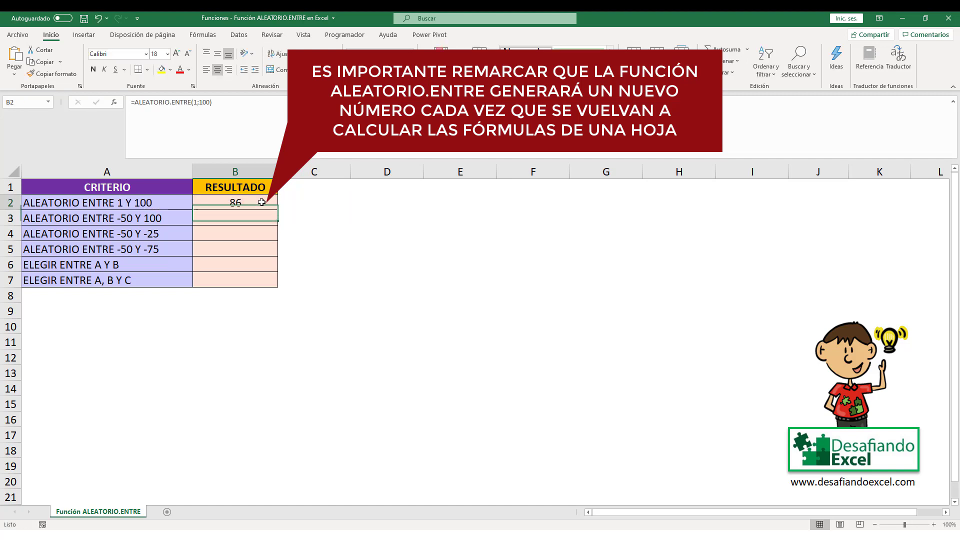
pyautogui.doubleClick(261, 202)
pyautogui.press('Return')
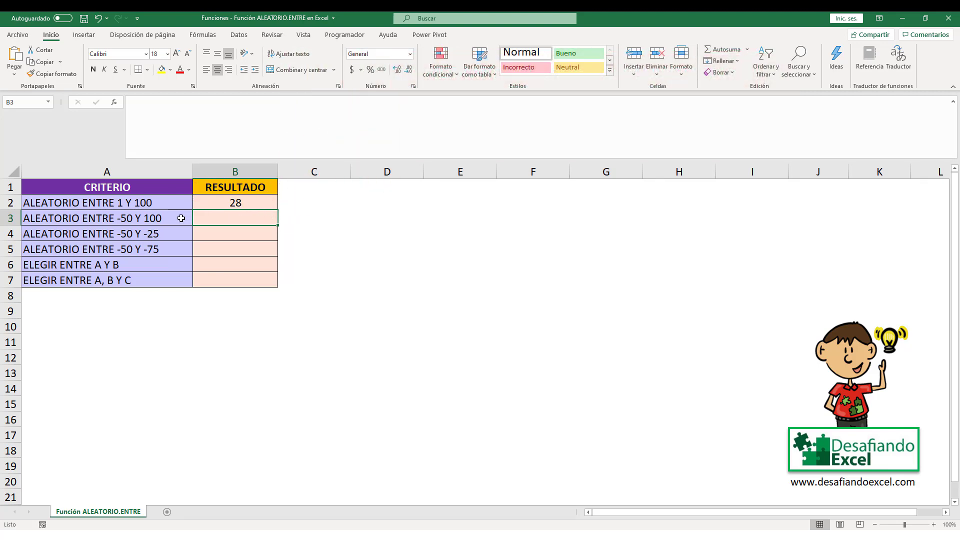
# Enter =ALEATORIO.ENTRE(-50;100) in B3 for the -50 to 100 criterion.
pyautogui.click(154, 220)
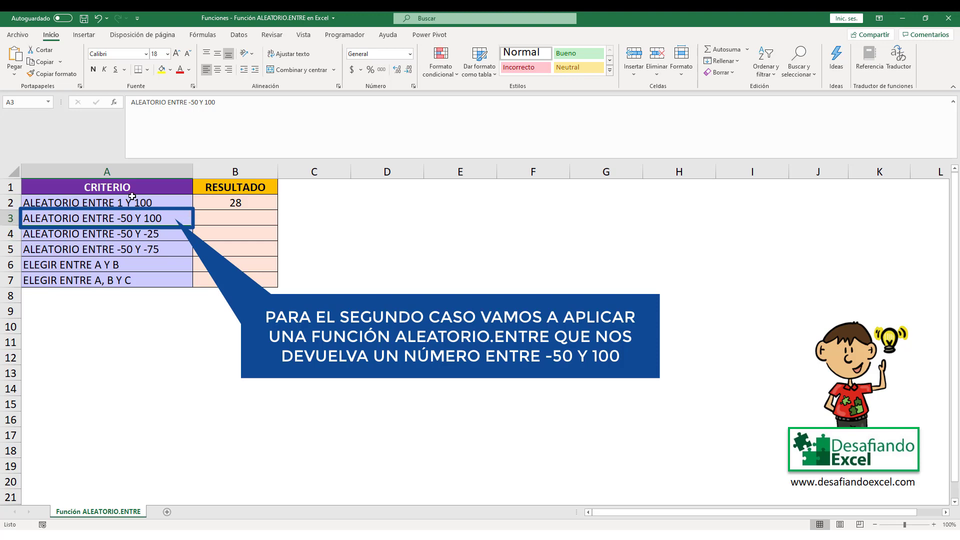
pyautogui.click(218, 218)
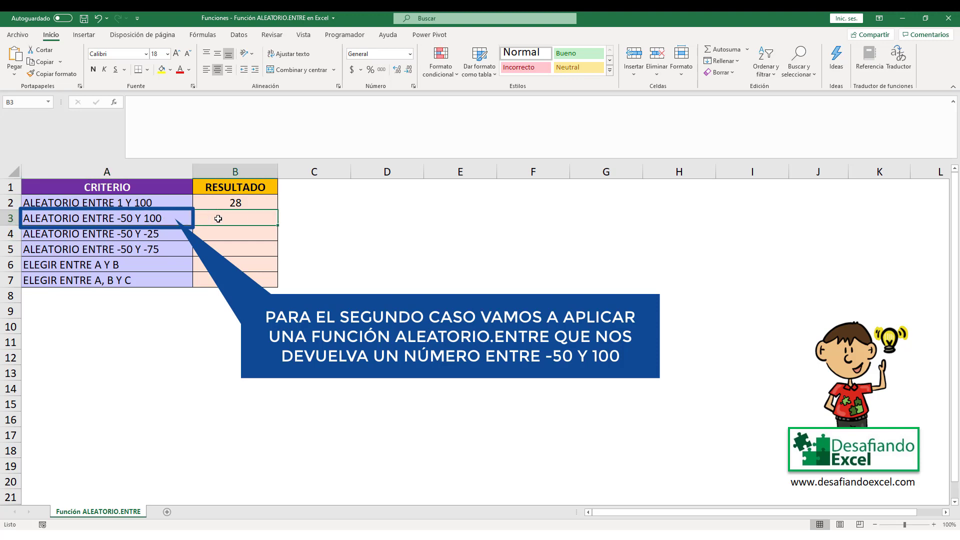
pyautogui.write('=ALEATOR')
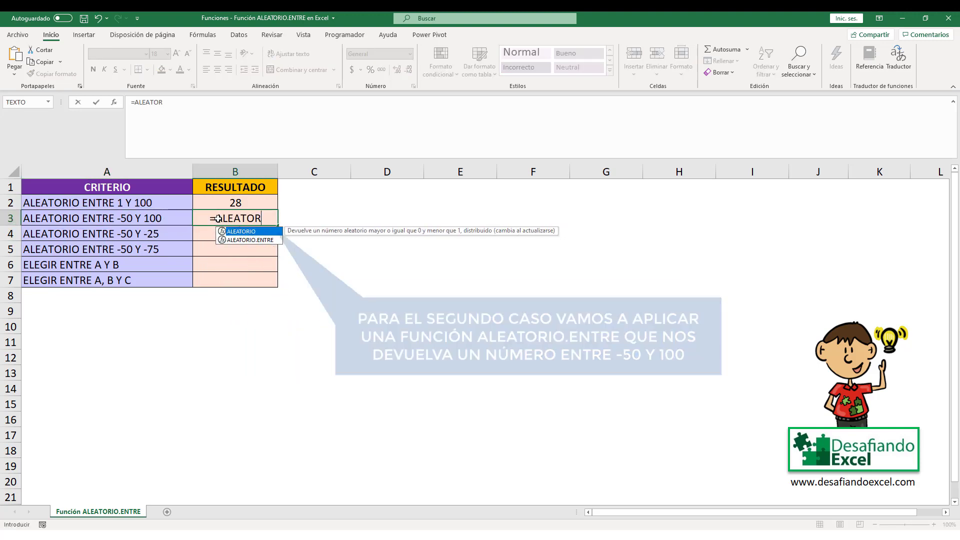
pyautogui.write('IO.ENTRE(')
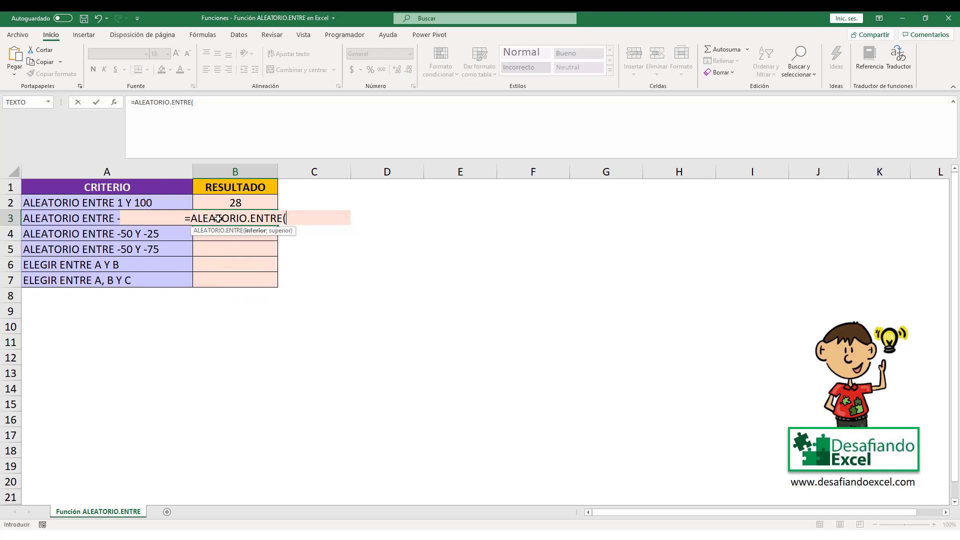
pyautogui.write('-50;')
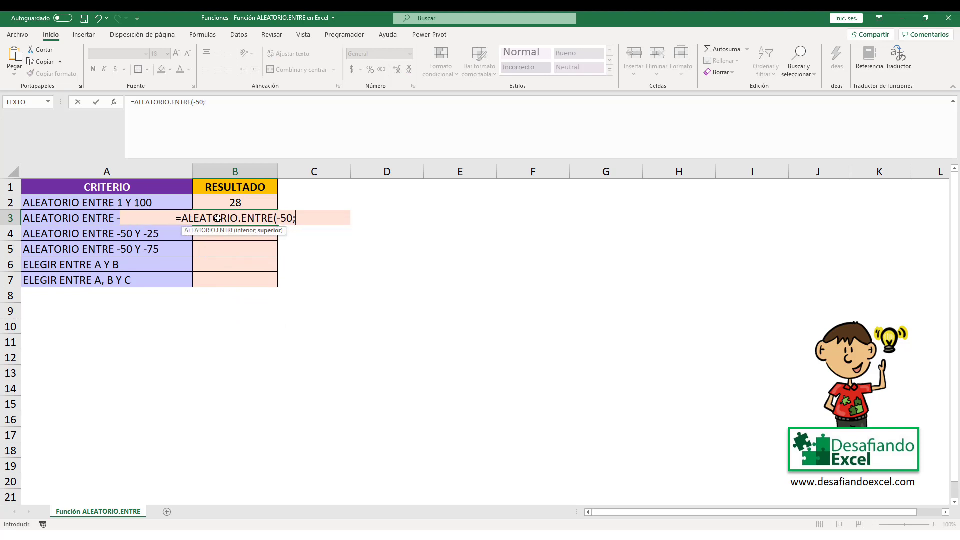
pyautogui.write('100)')
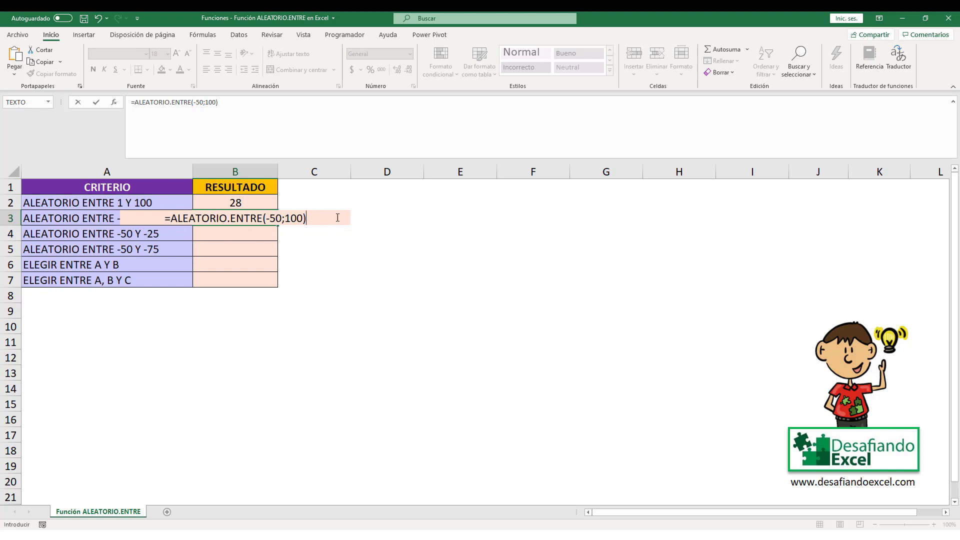
pyautogui.press('Return')
# Force repeated recalculation until B3 shows a negative value, -34.
pyautogui.click(263, 219)
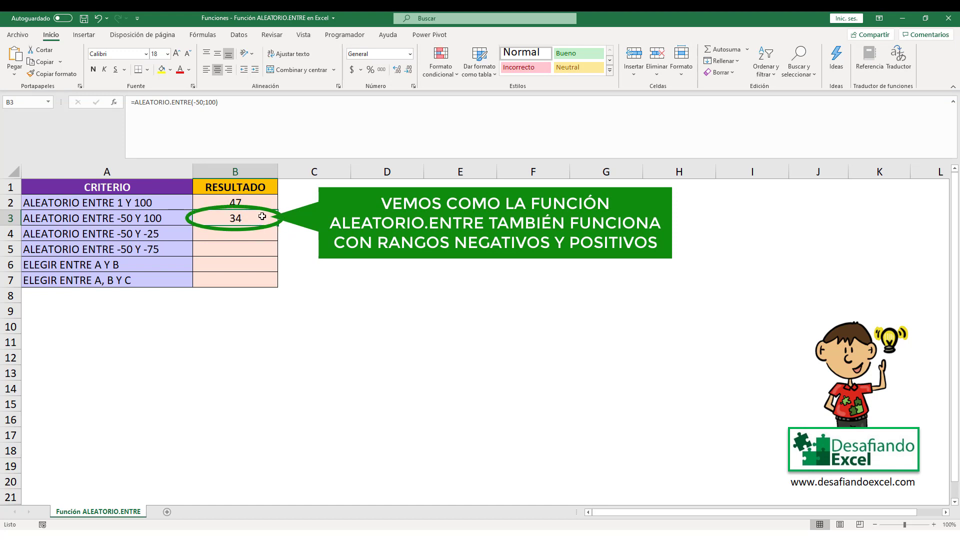
pyautogui.press('Return')
pyautogui.press('Up')
pyautogui.press('Return')
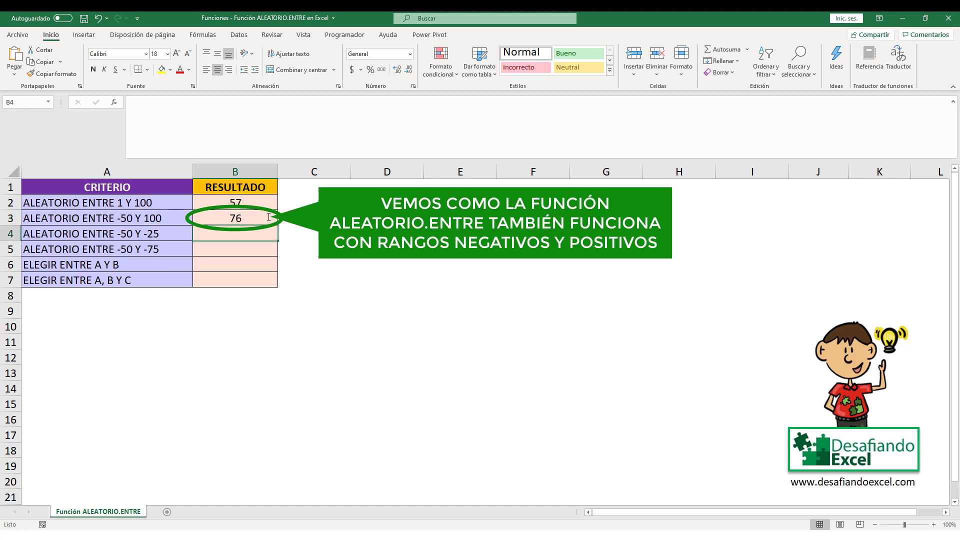
pyautogui.press('Up')
pyautogui.press('Return')
pyautogui.press('Up')
pyautogui.press('Return')
# Enter =ALEATORIO.ENTRE(-50;-25) in B4, which shows -39.
pyautogui.click(145, 230)
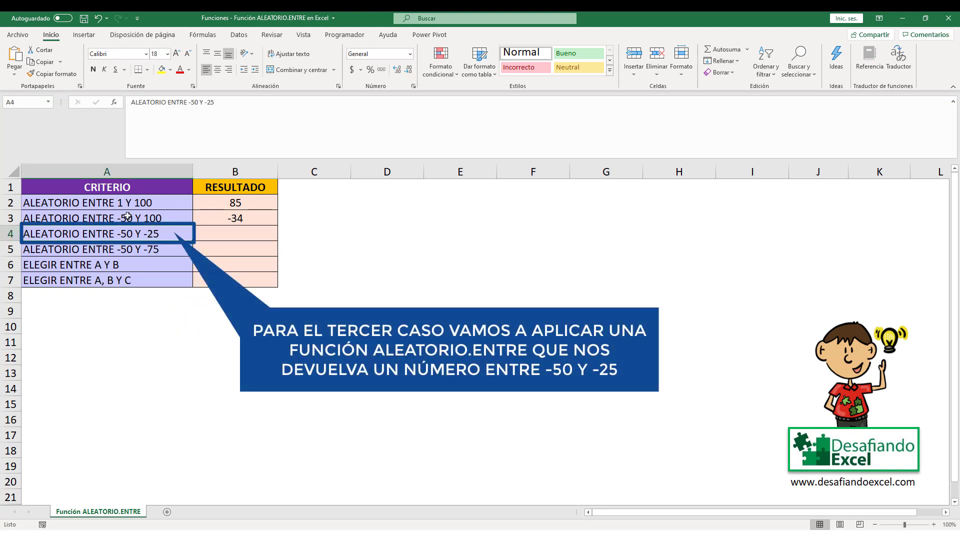
pyautogui.click(210, 234)
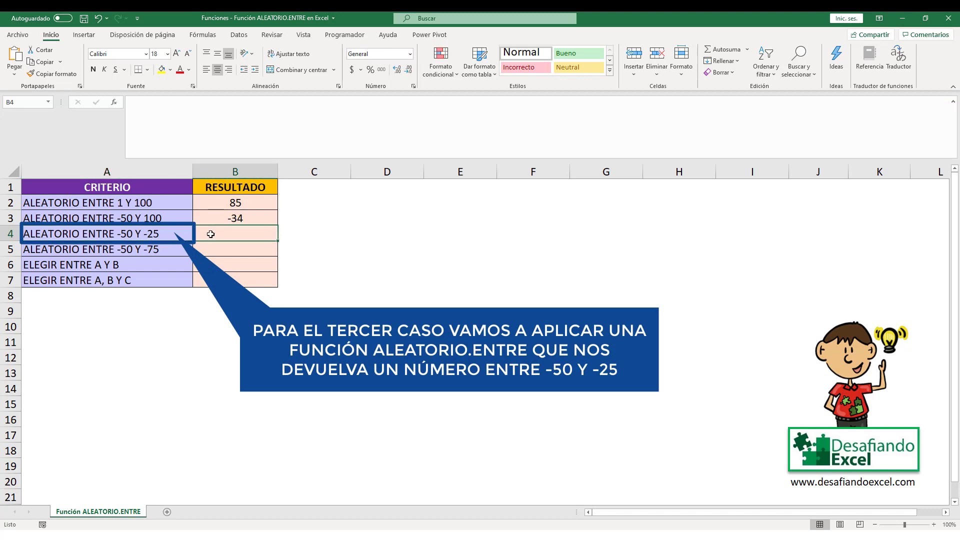
pyautogui.write('=ALEATOR')
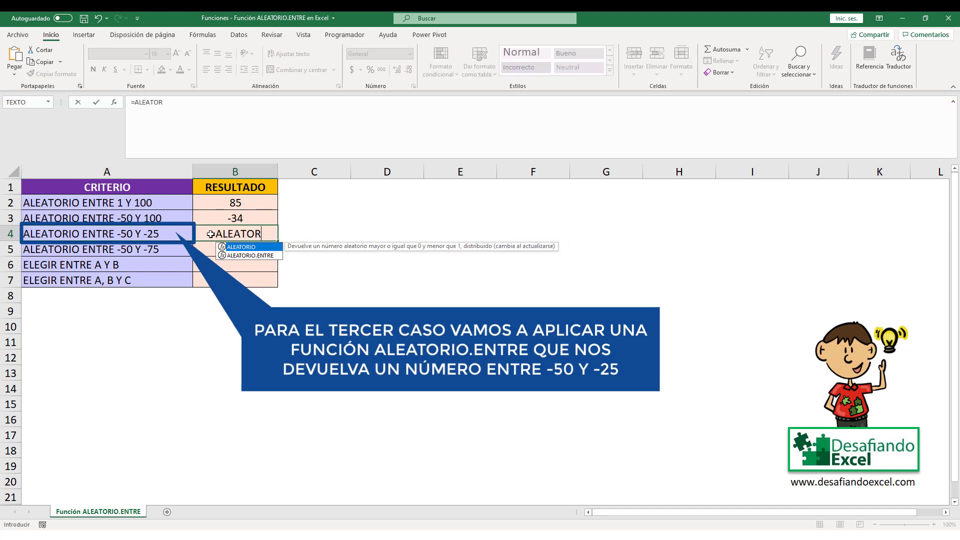
pyautogui.write('IO.ENTRE(')
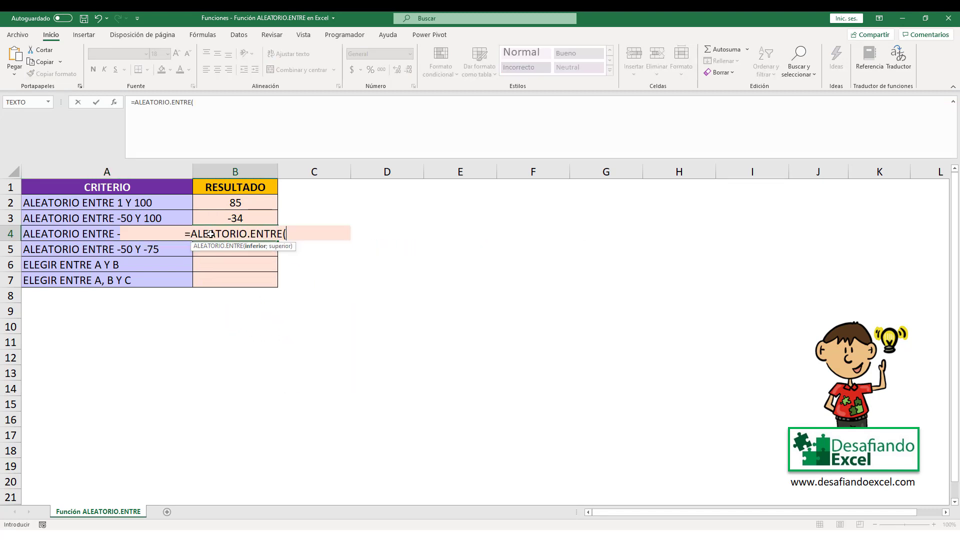
pyautogui.write('-50;')
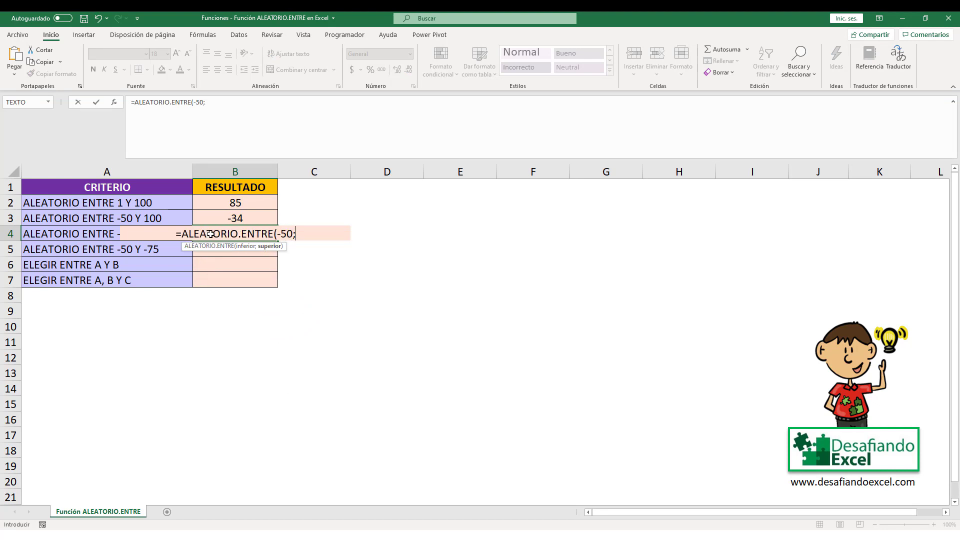
pyautogui.write('-25)')
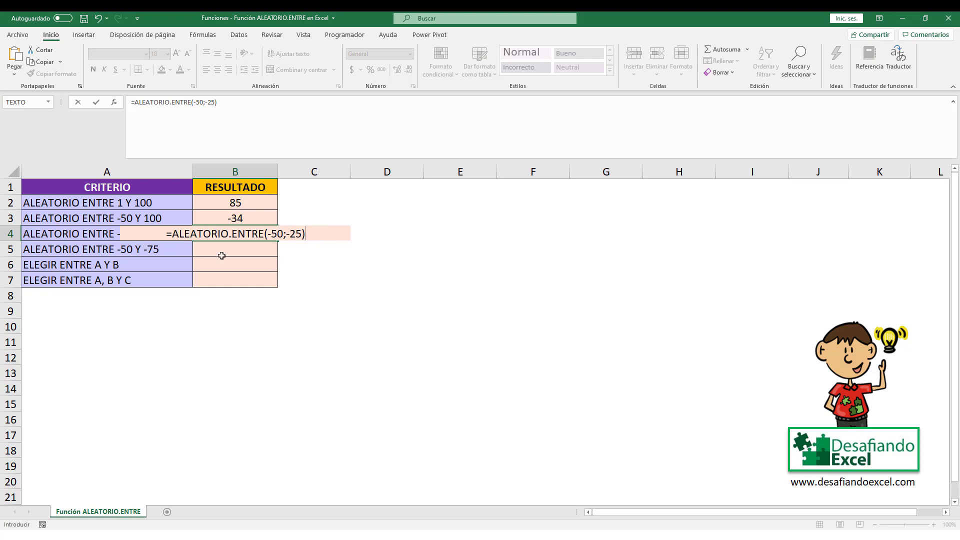
pyautogui.press('Return')
pyautogui.click(262, 235)
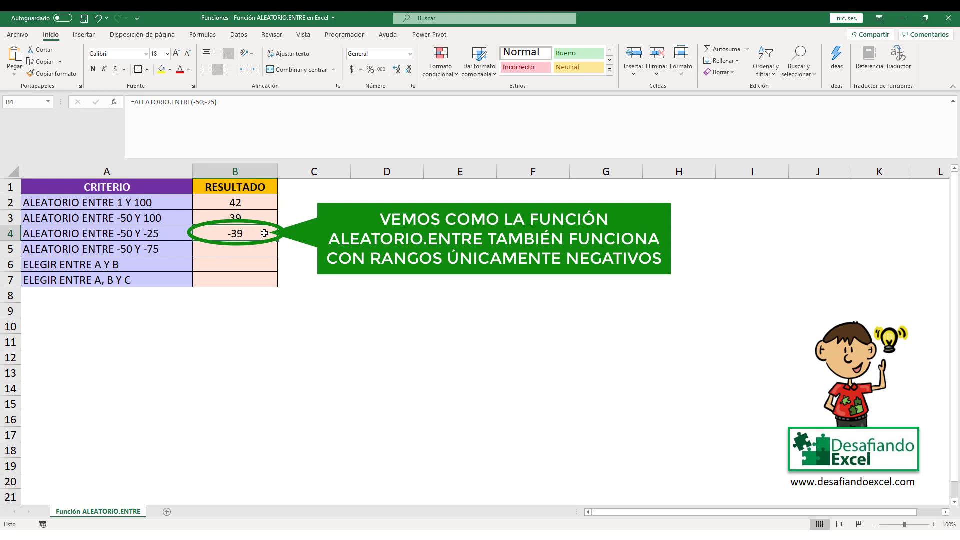
pyautogui.click(171, 252)
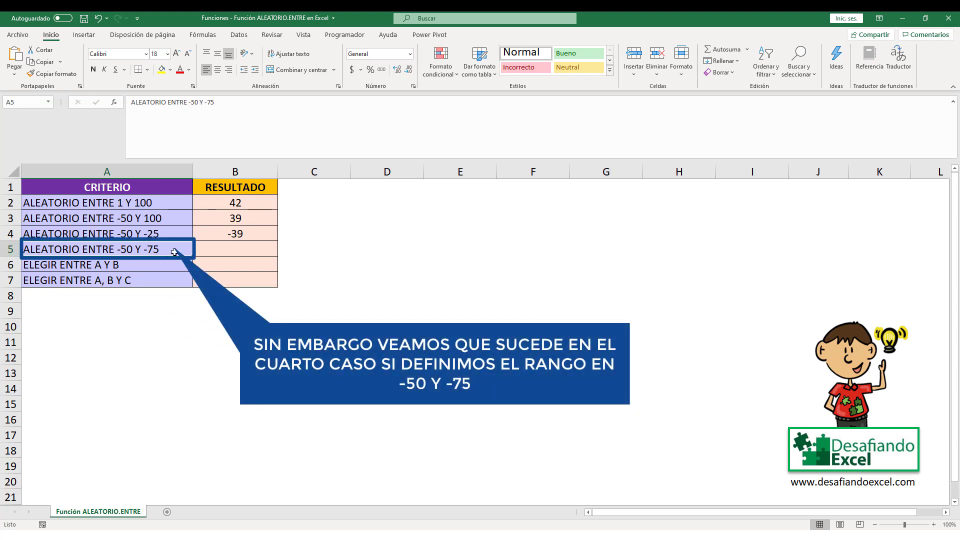
# Enter =ALEATORIO.ENTRE(-50;-75) in B5, which returns a #¡NUM! error.
pyautogui.click(217, 251)
pyautogui.write('=ALEA')
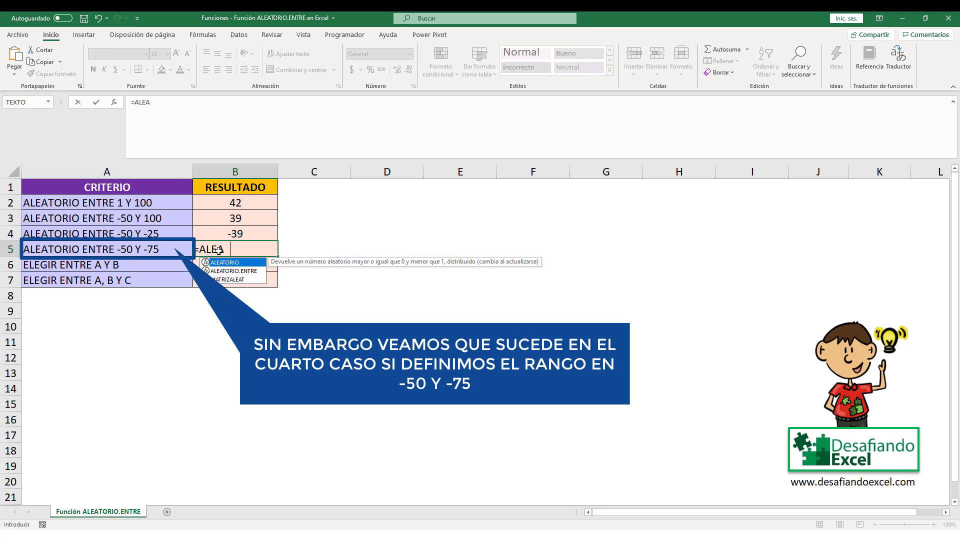
pyautogui.write('TORIO.ENTRE')
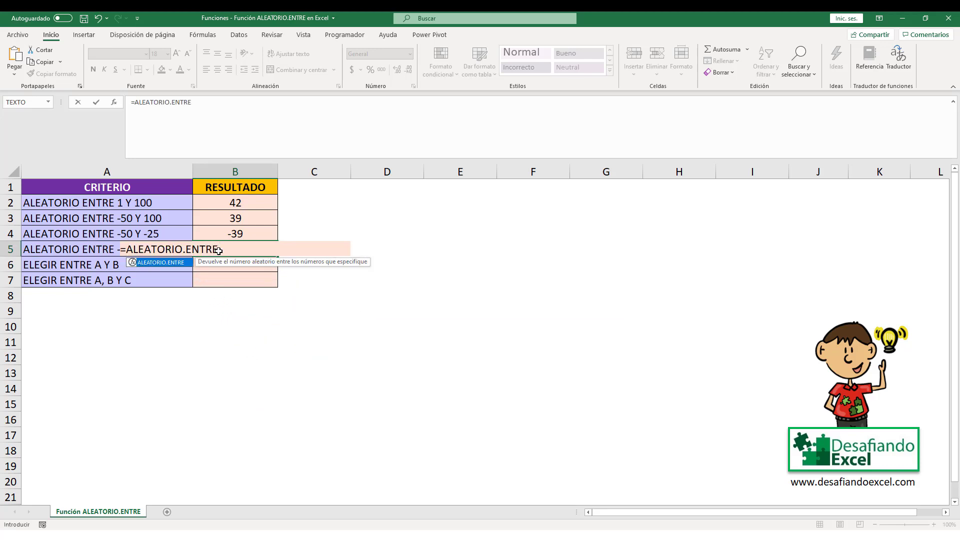
pyautogui.write('(-50')
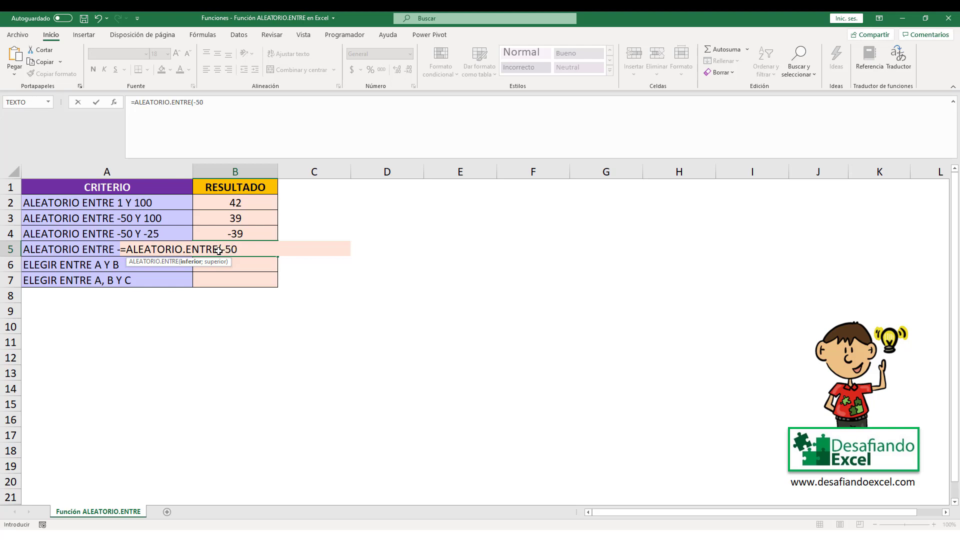
pyautogui.write(';-75')
pyautogui.write(')')
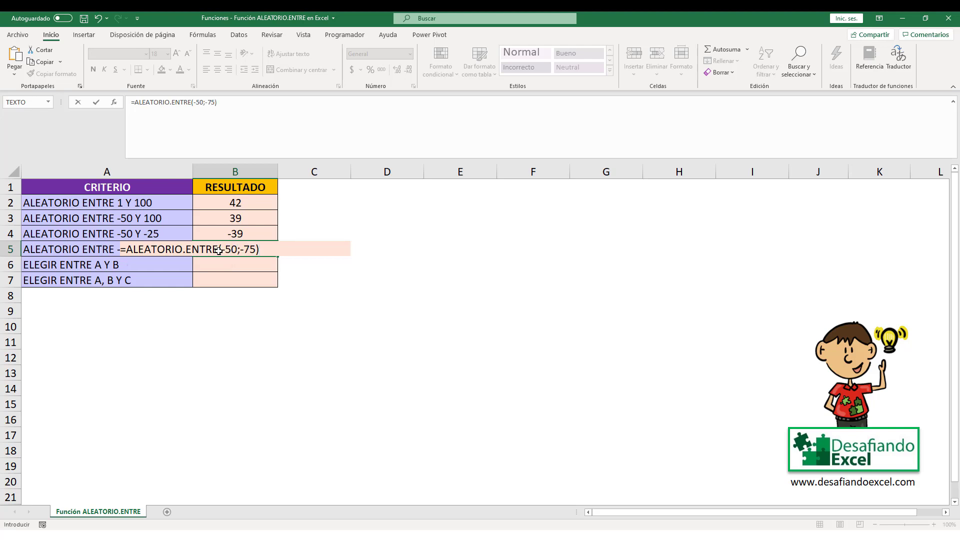
pyautogui.press('Return')
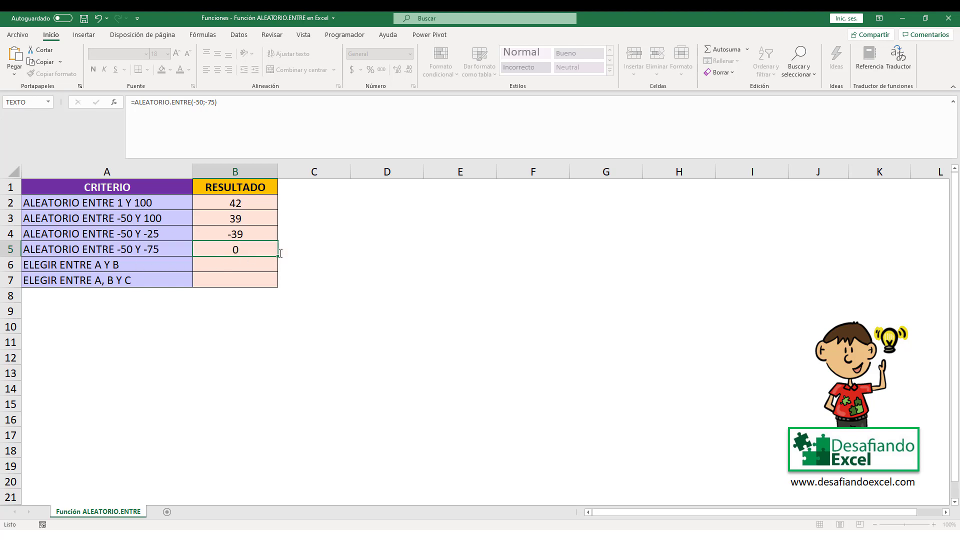
pyautogui.click(262, 250)
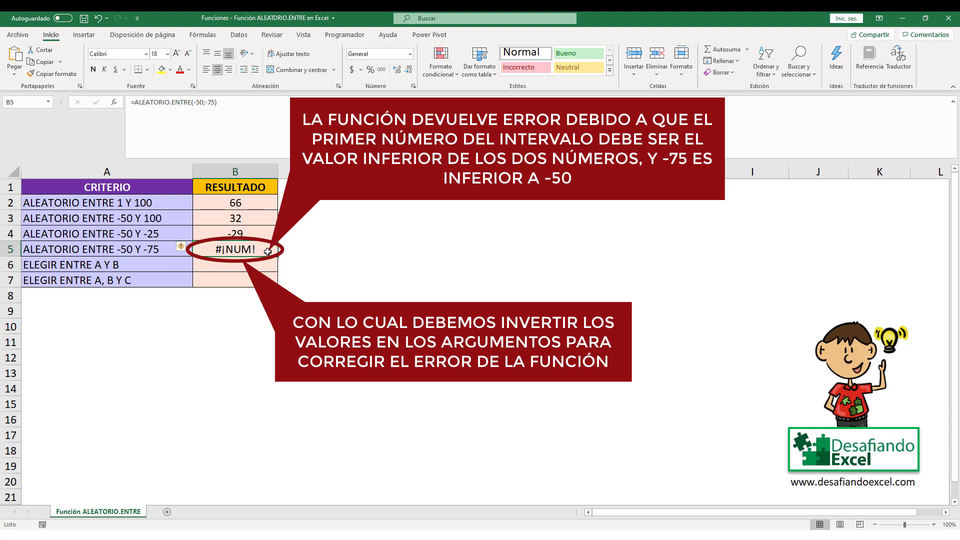
# Swap B5's bounds to =ALEATORIO.ENTRE(-75;-50) so it returns -53.
pyautogui.doubleClick(255, 254)
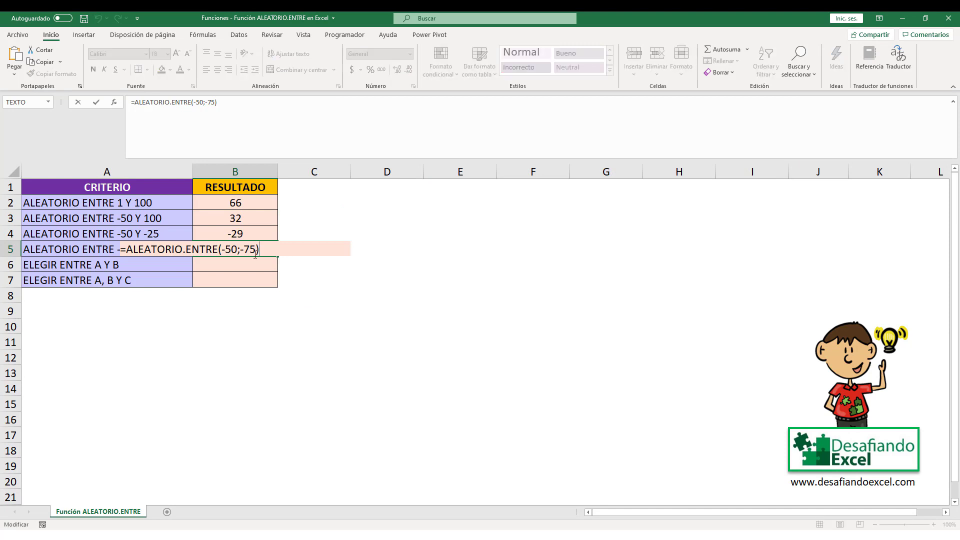
pyautogui.click(238, 250)
pyautogui.press('BackSpace')
pyautogui.press('BackSpace')
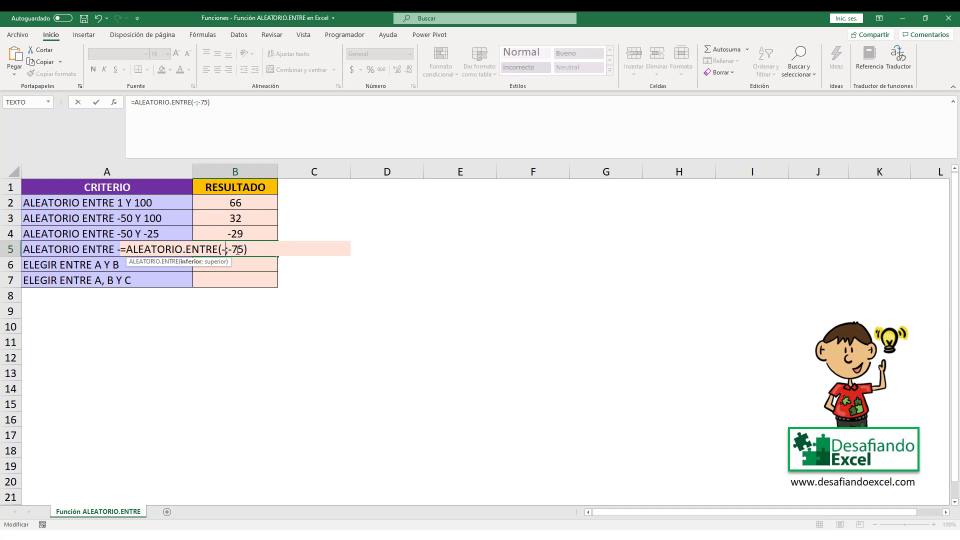
pyautogui.write('75')
pyautogui.click(257, 249)
pyautogui.press('BackSpace')
pyautogui.press('BackSpace')
pyautogui.write('50')
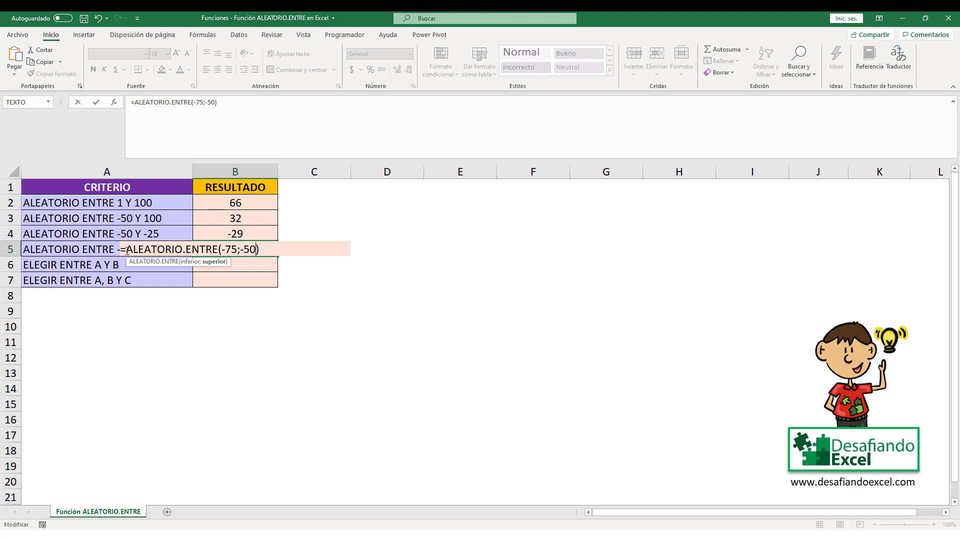
pyautogui.press('Return')
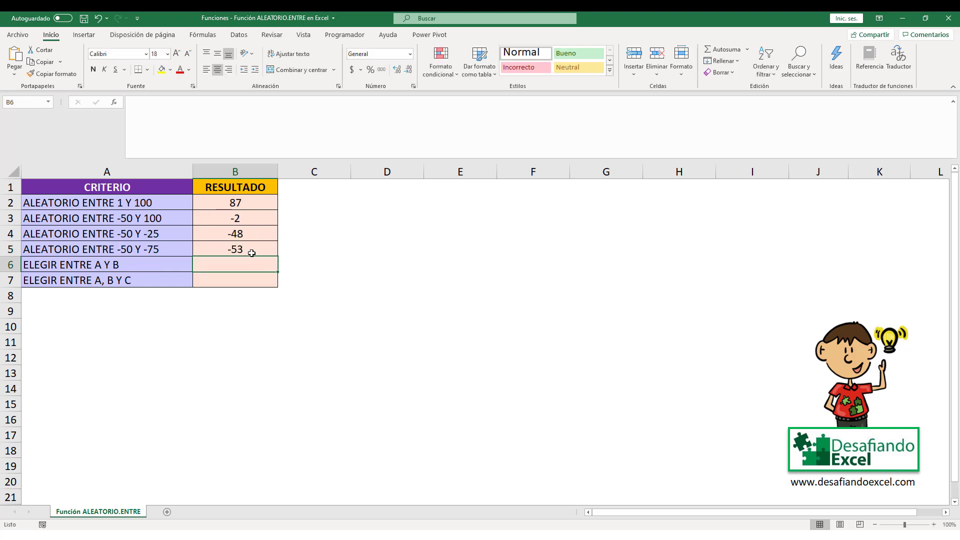
pyautogui.click(253, 250)
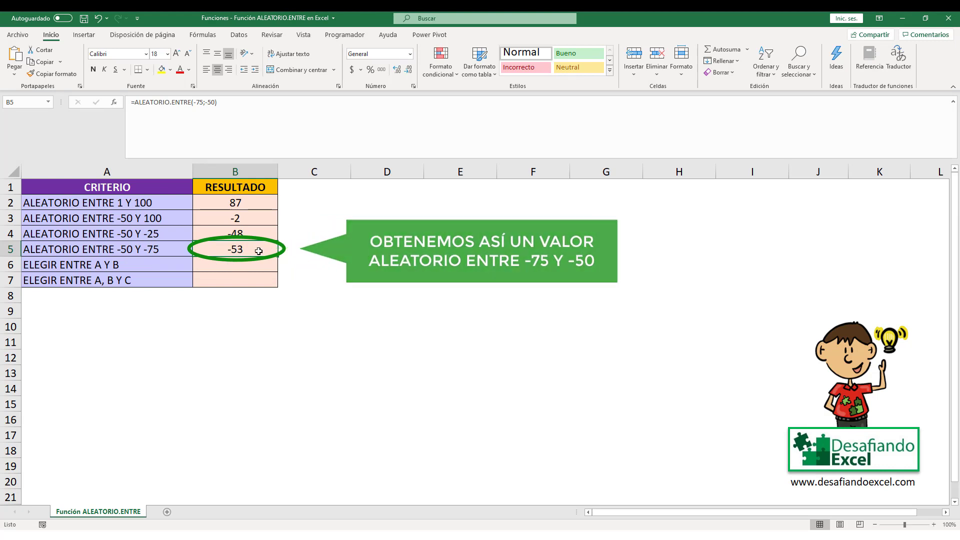
pyautogui.click(123, 261)
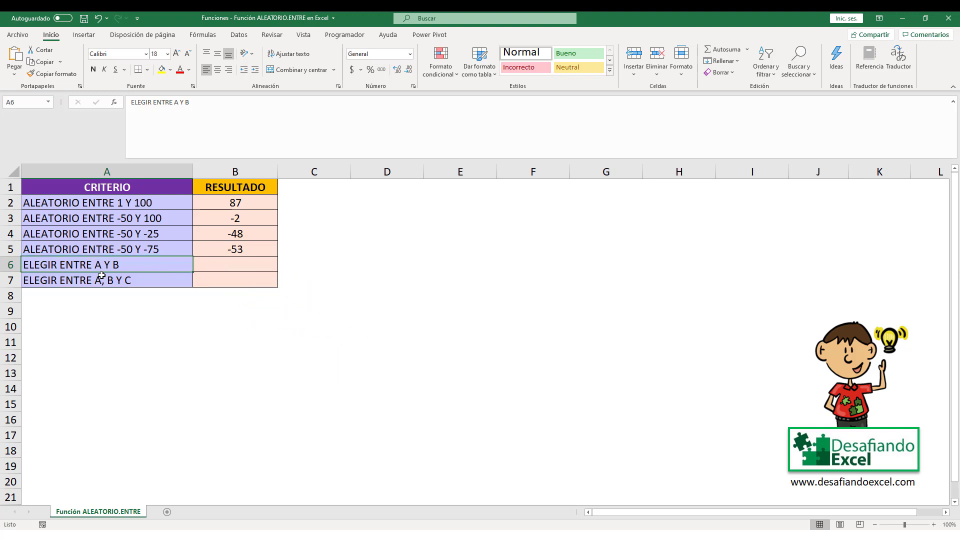
# Enter =ELEGIR(ALEATORIO.ENTRE(1;2);ALEATORIO.ENTRE(1;50);ALEATORIO.ENTRE(51;100)) in B6.
pyautogui.click(210, 265)
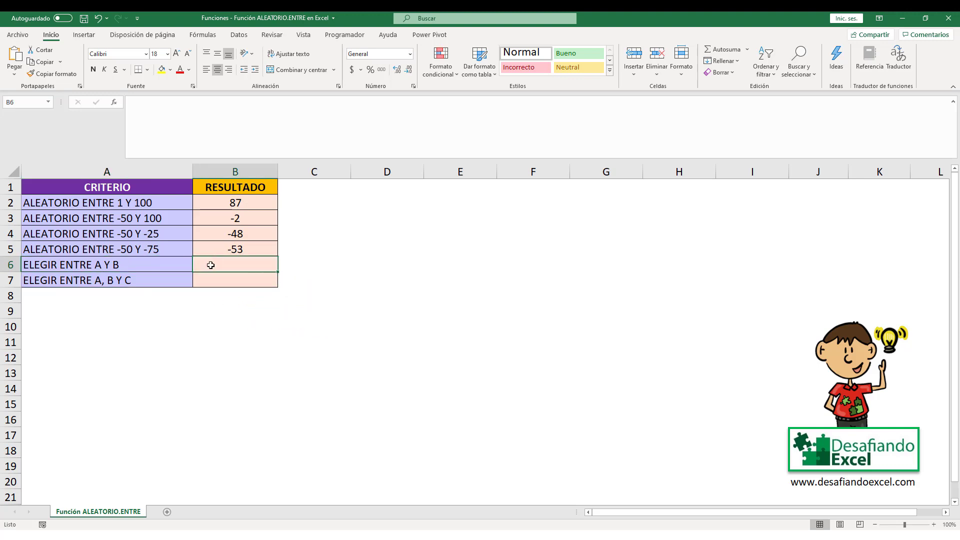
pyautogui.write('=ELEG')
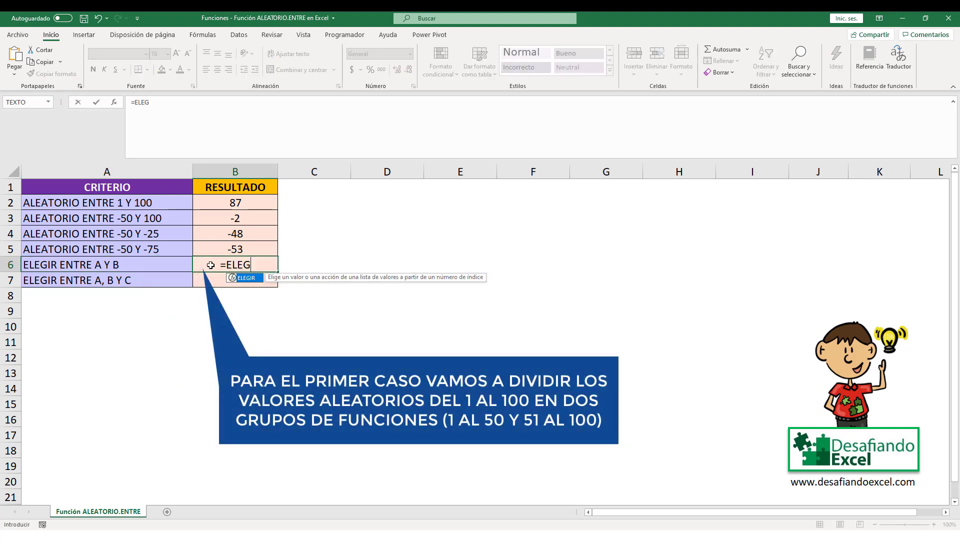
pyautogui.write('IR(AL')
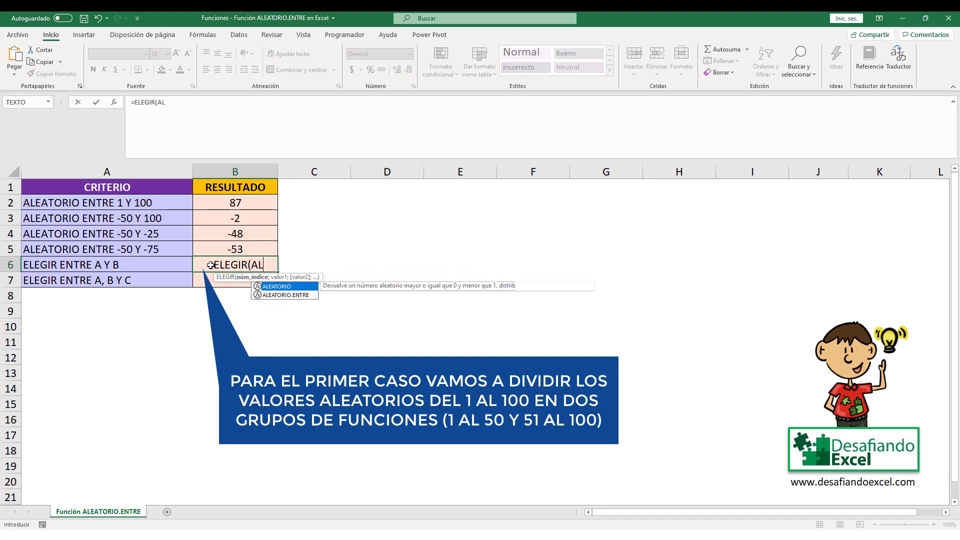
pyautogui.write('EATORIO.ENTRE')
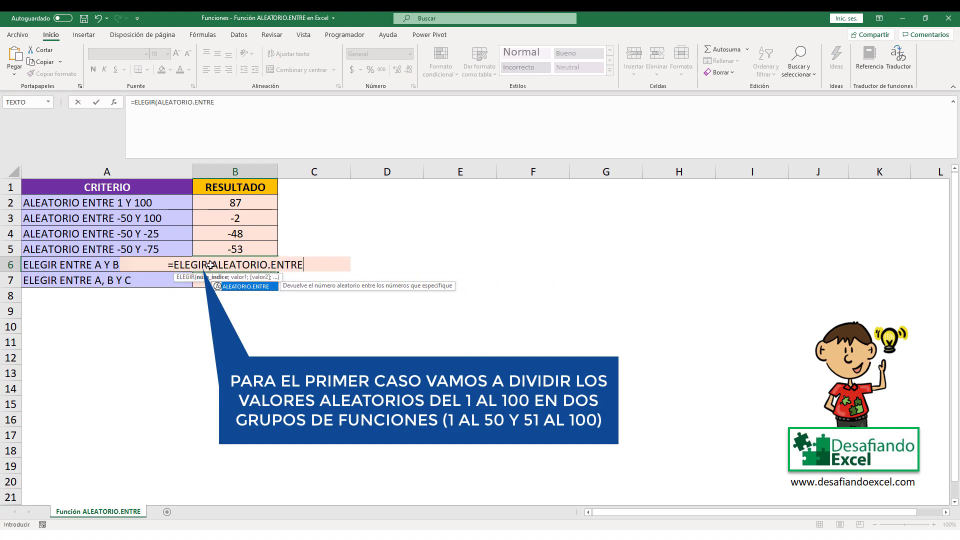
pyautogui.write('(1')
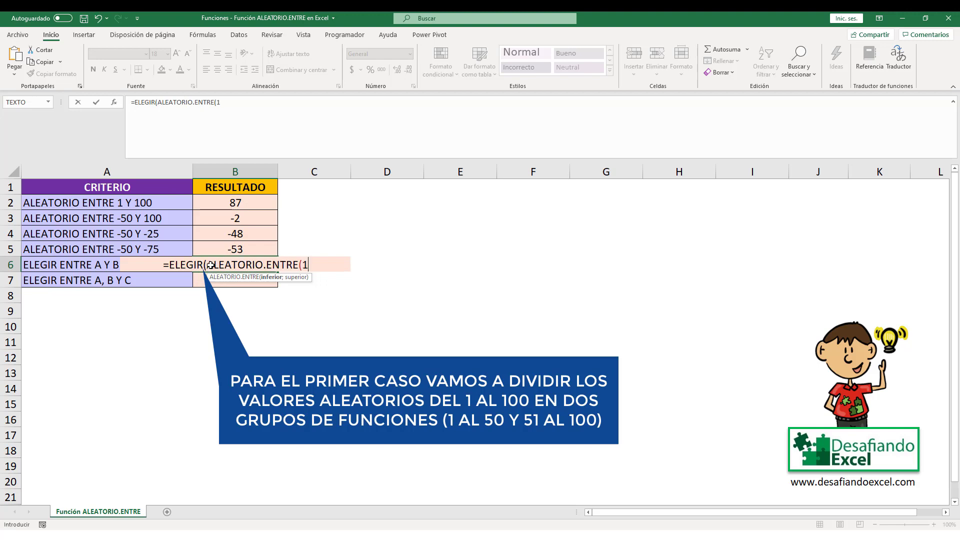
pyautogui.write(';2')
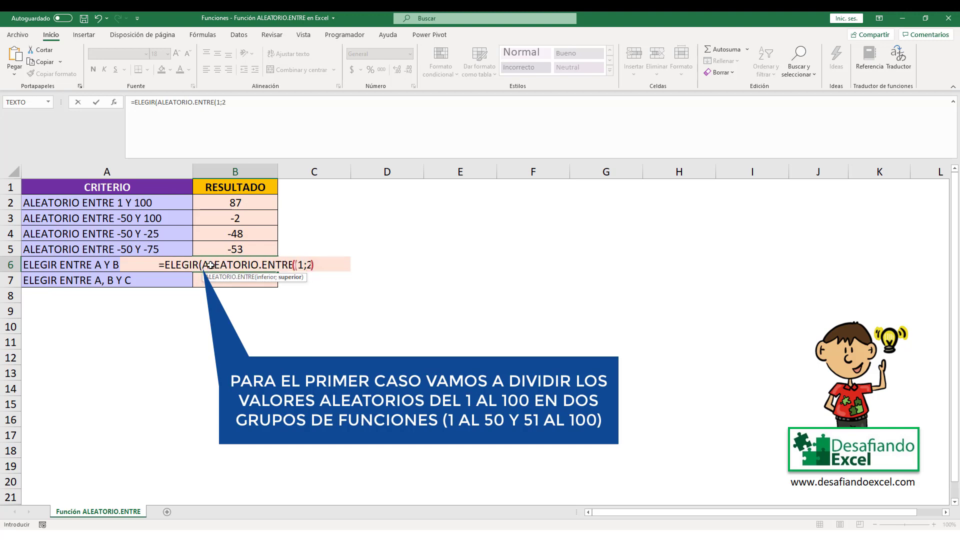
pyautogui.write(');')
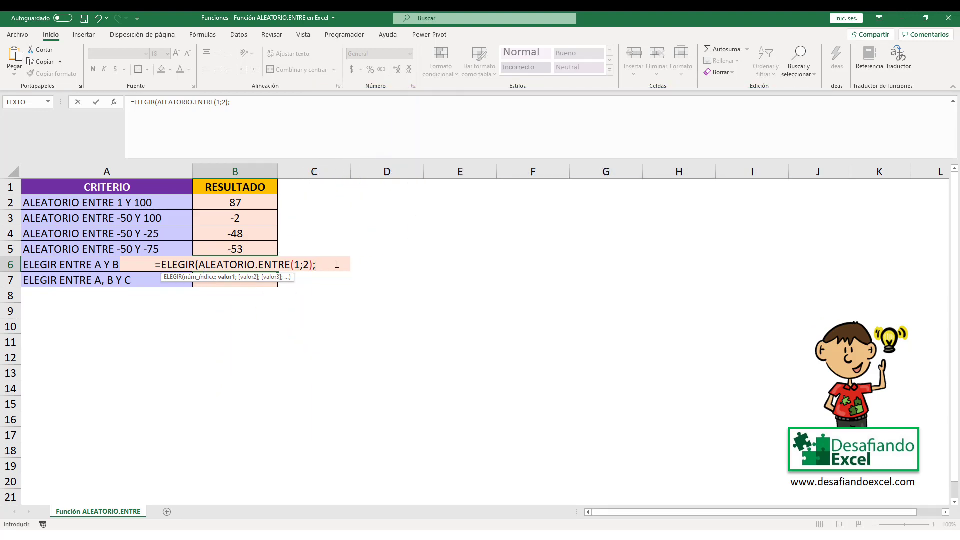
pyautogui.write('ALEATORI')
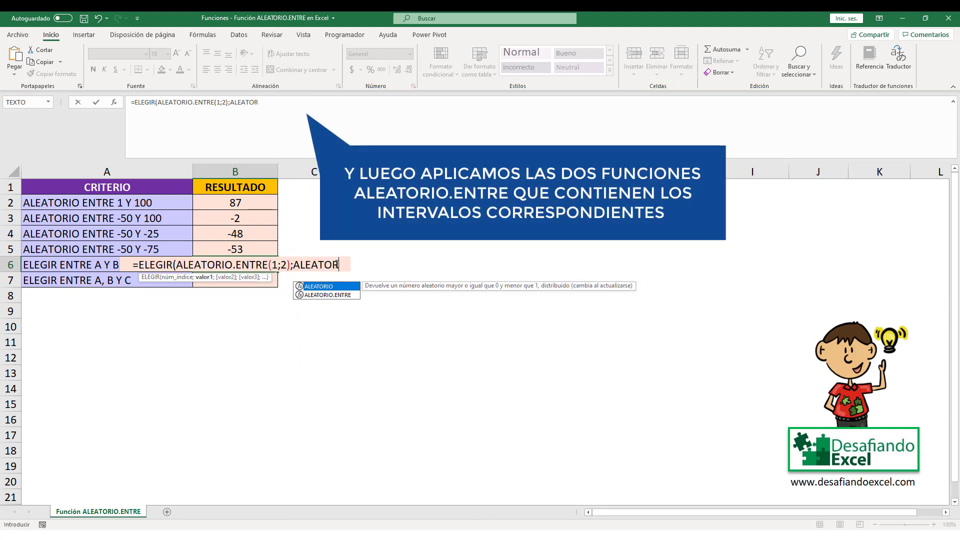
pyautogui.write('O.ENTRE')
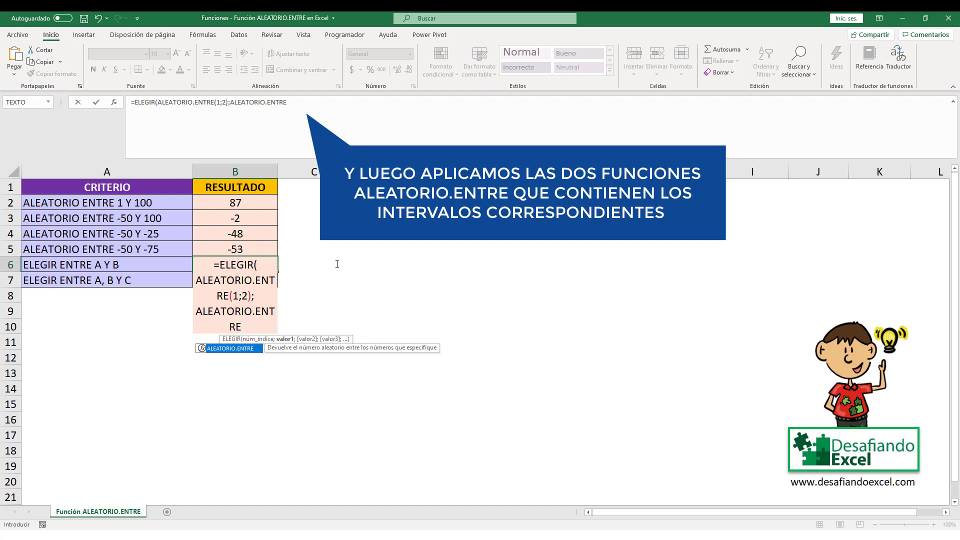
pyautogui.write('(1;5')
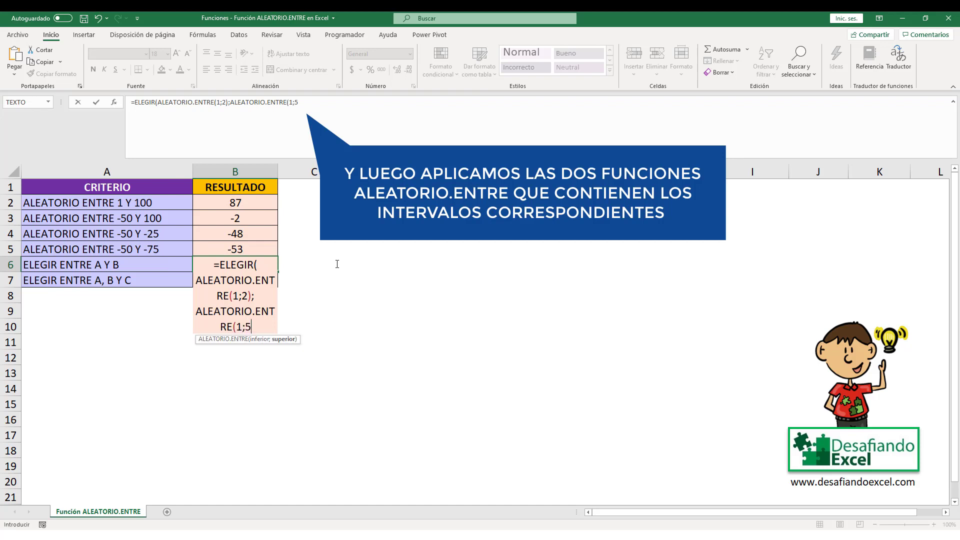
pyautogui.write('0)')
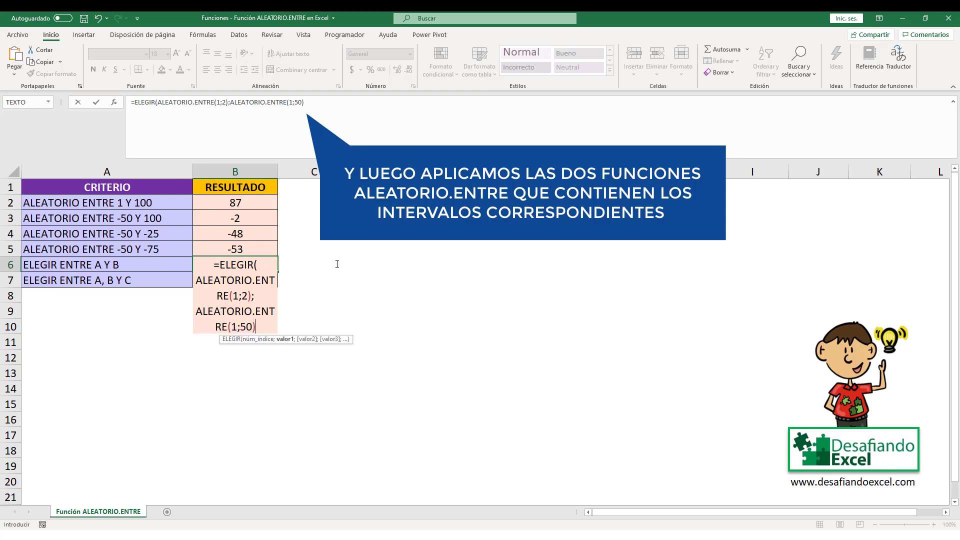
pyautogui.write(';ALEATO')
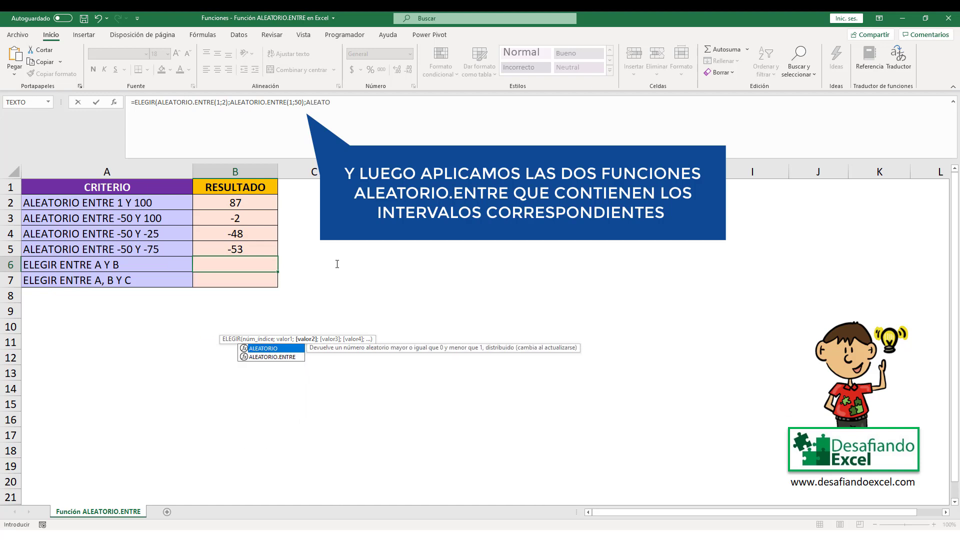
pyautogui.write('RIO.ENTRE(')
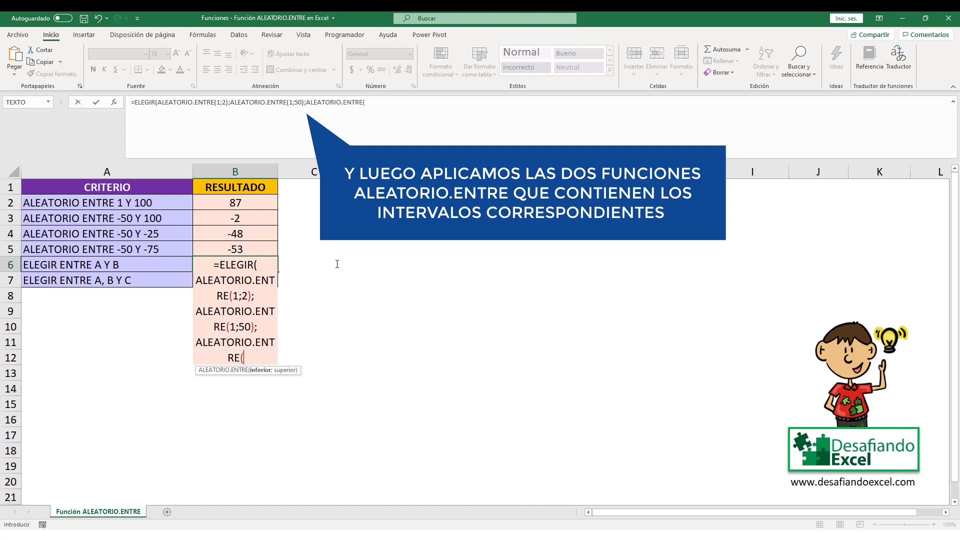
pyautogui.write('51;')
pyautogui.write('100)')
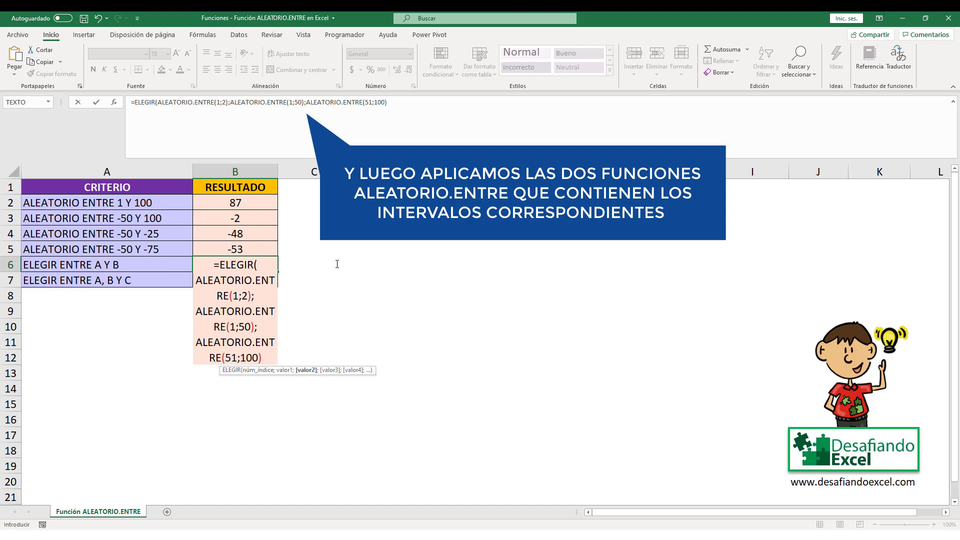
pyautogui.write(')')
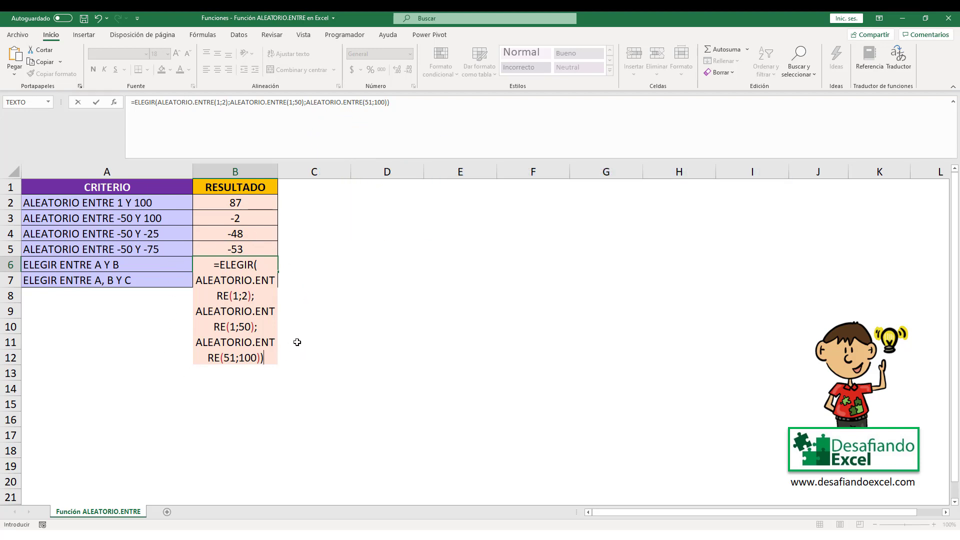
pyautogui.press('Return')
# Check B6's ELEGIR result of 21, then move to the ELEGIR ENTRE A, B Y C row.
pyautogui.click(250, 269)
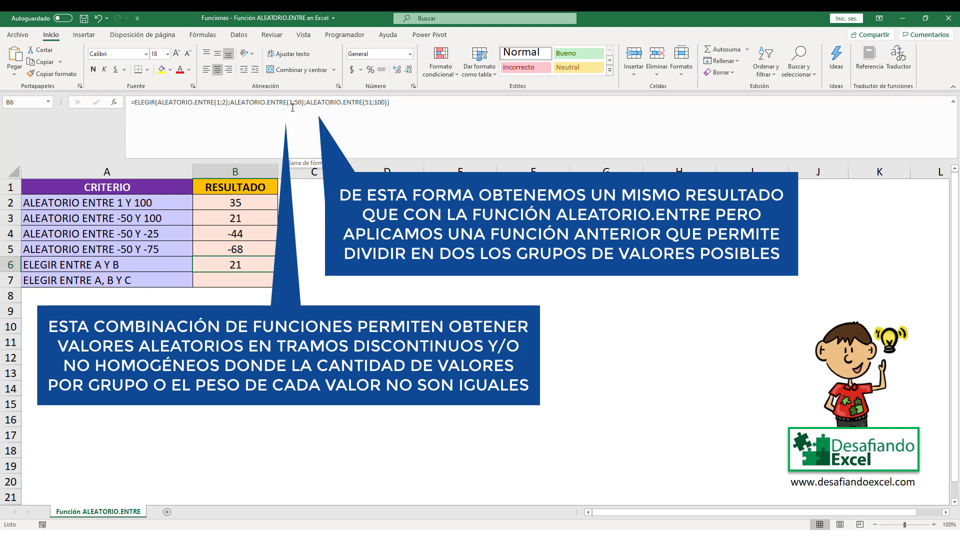
pyautogui.click(115, 279)
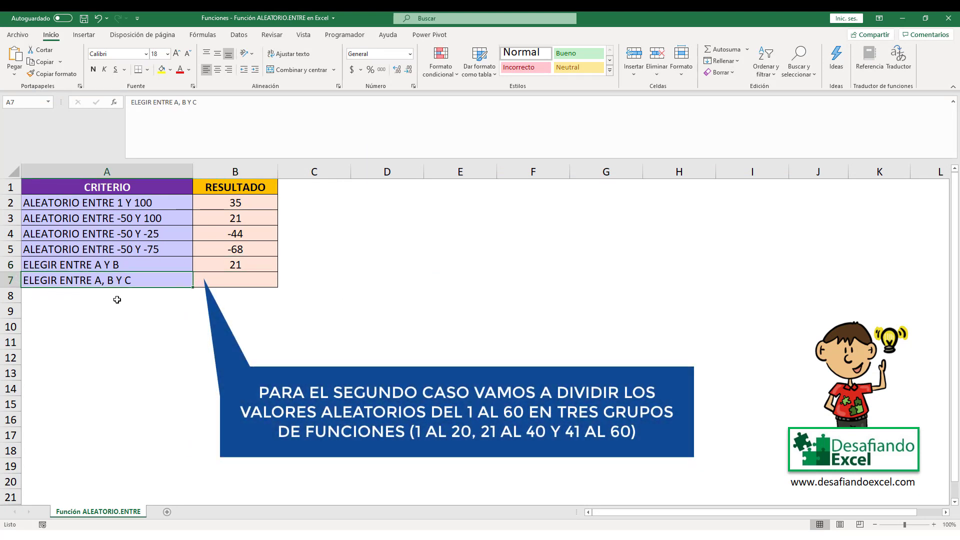
# Enter =ELEGIR(ALEATORIO.ENTRE(1;3);ALEATORIO.ENTRE(1;20);ALEATORIO.ENTRE(21;40);ALEATORIO.ENTRE(41;60)) in B7.
pyautogui.click(221, 283)
pyautogui.write('=')
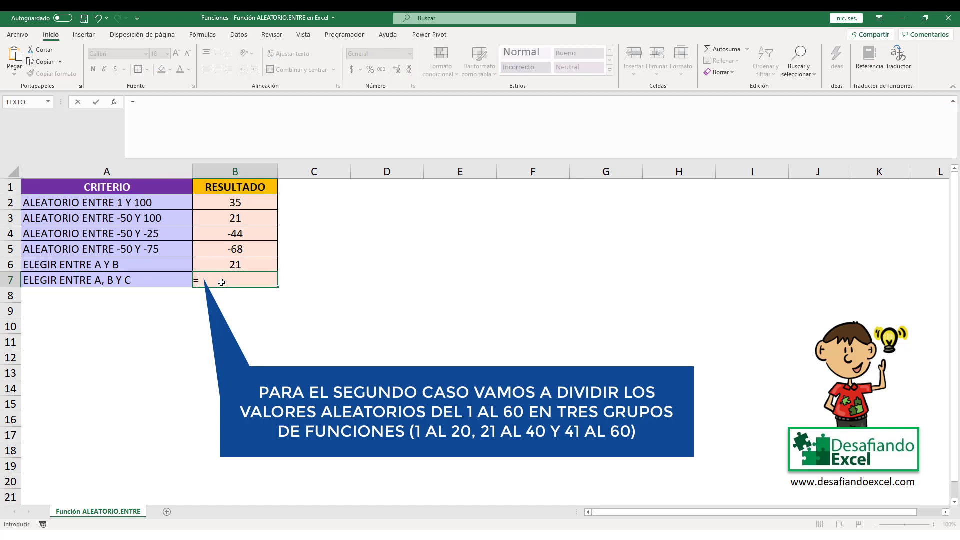
pyautogui.write('ELEGIR(')
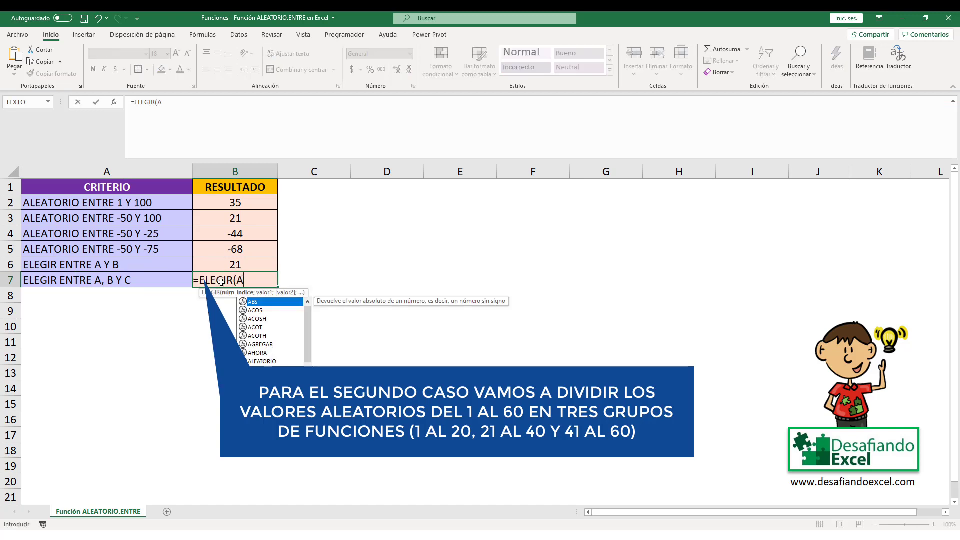
pyautogui.write('ALEATORIO.ENT')
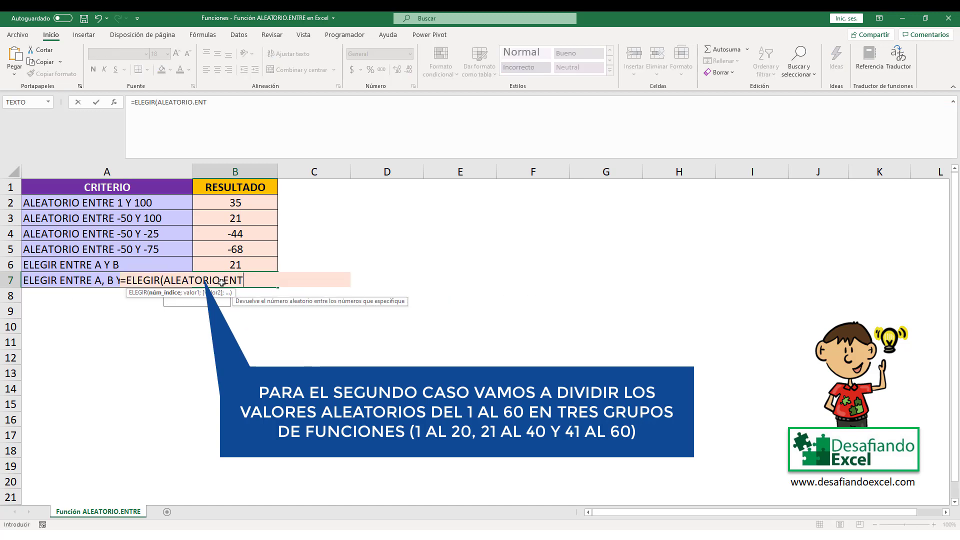
pyautogui.write('RE(1;3')
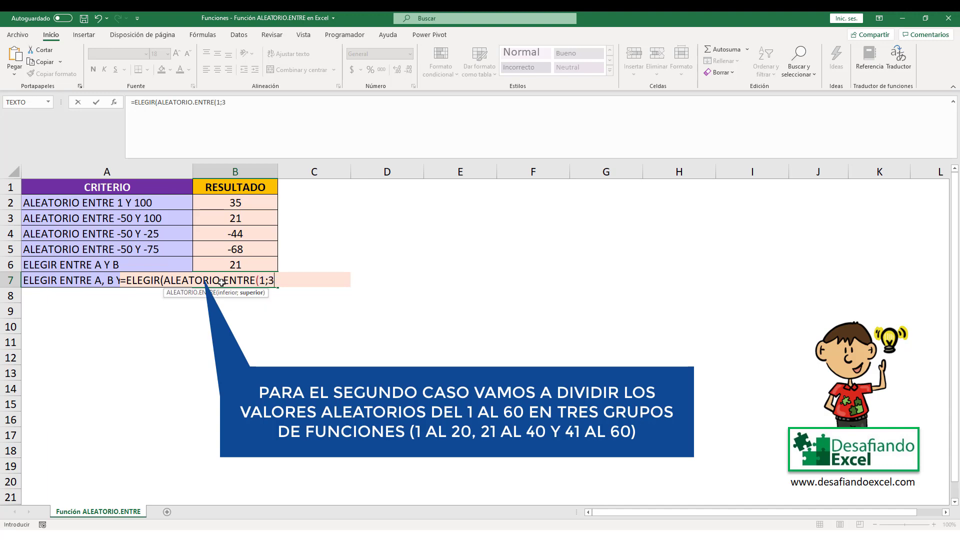
pyautogui.write(');')
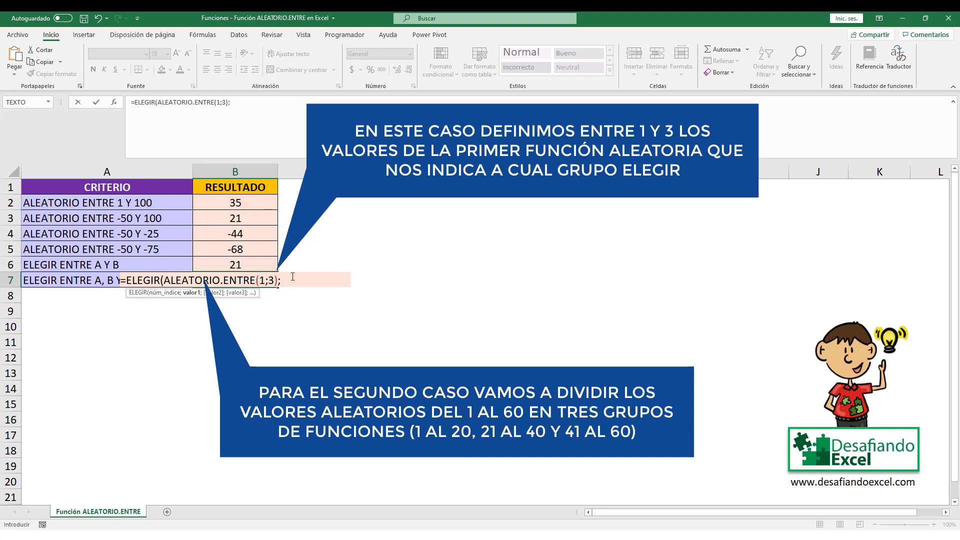
pyautogui.write('ALEATORIO')
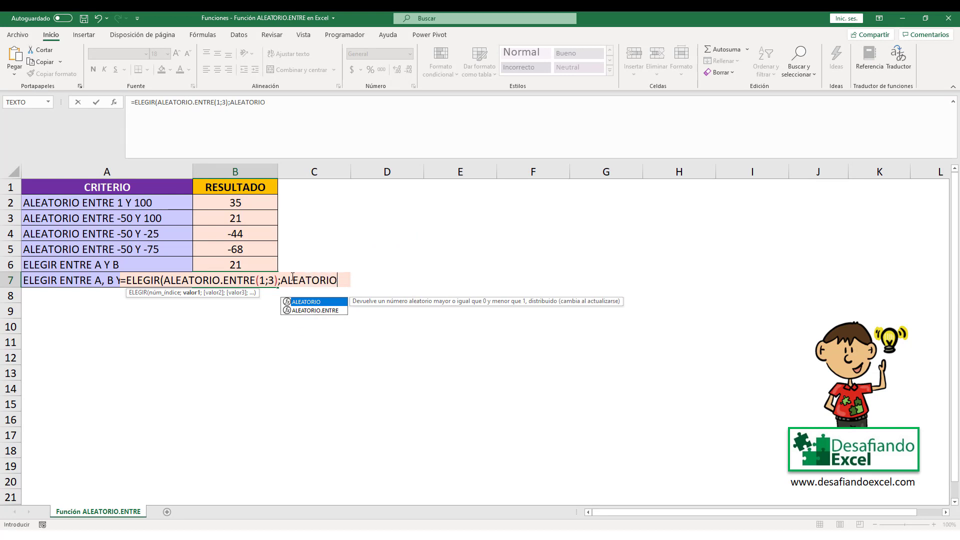
pyautogui.write('.ENTRE(1')
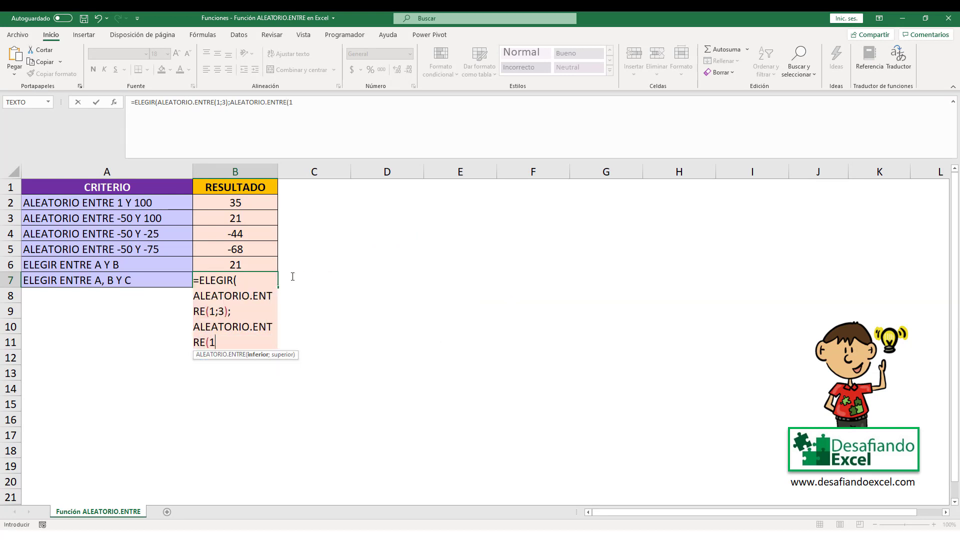
pyautogui.write(';20)')
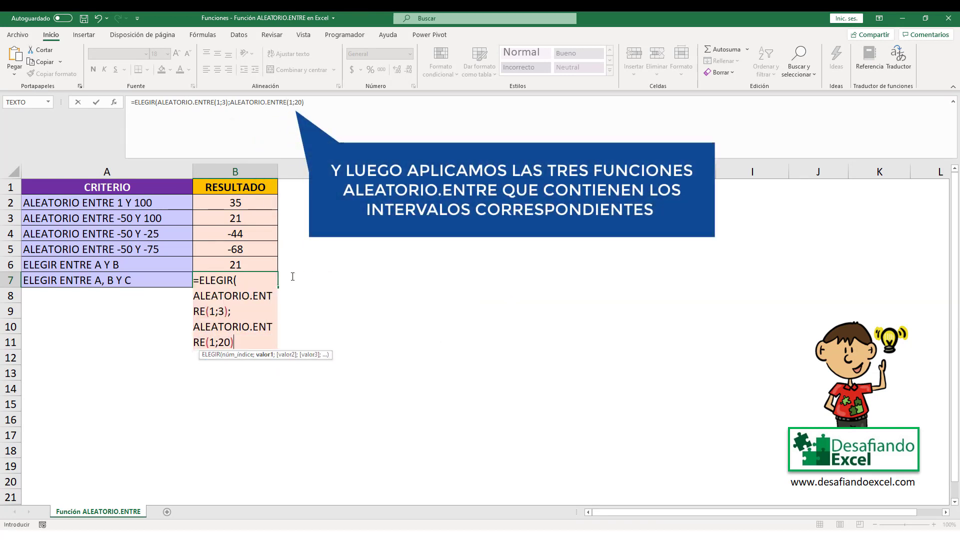
pyautogui.write(';ALEATORIO')
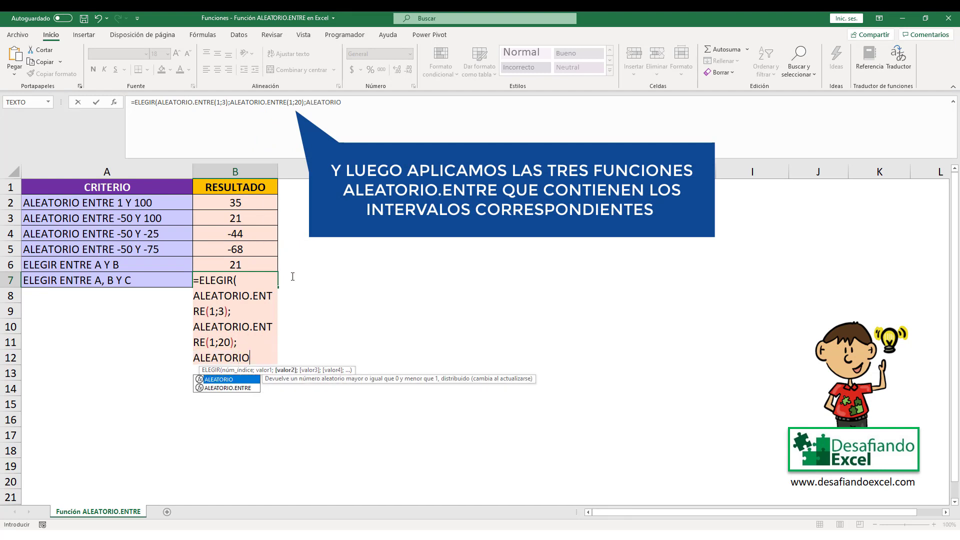
pyautogui.write('.ENTRE(2')
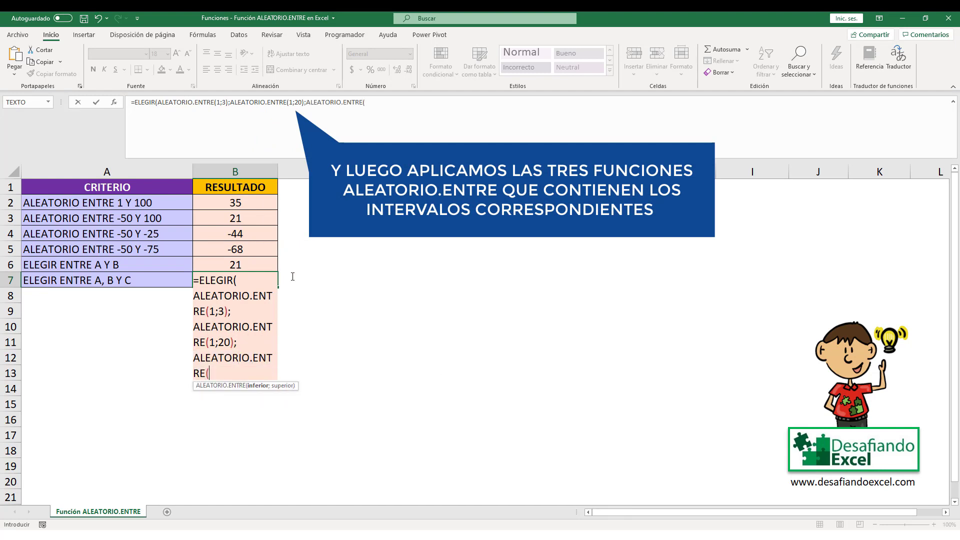
pyautogui.write('1;40')
pyautogui.write(');ALEATORIO')
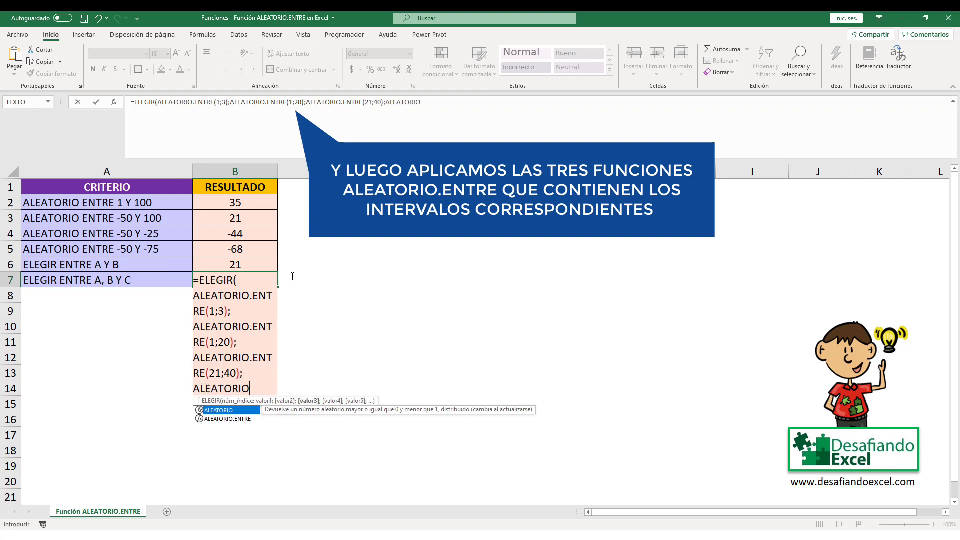
pyautogui.write('.ENTRE')
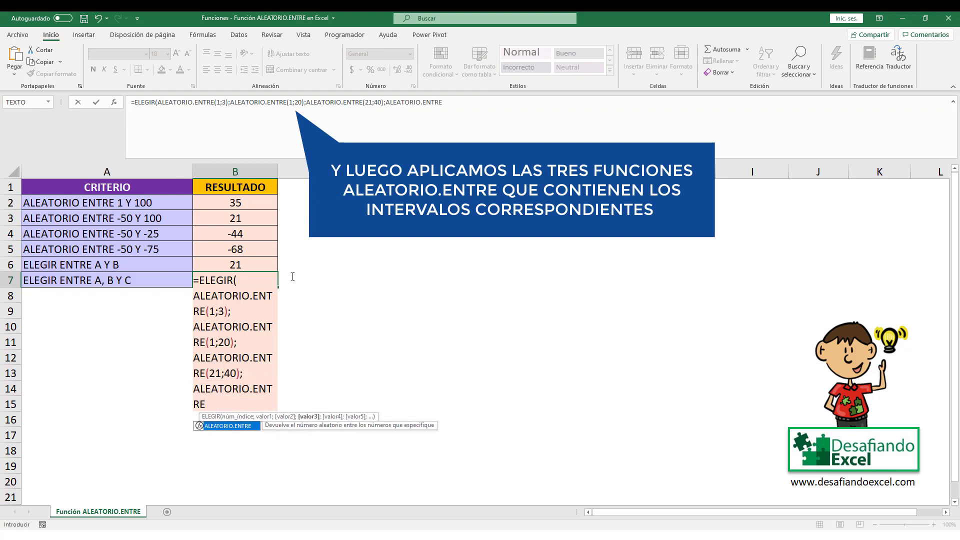
pyautogui.write('(41;')
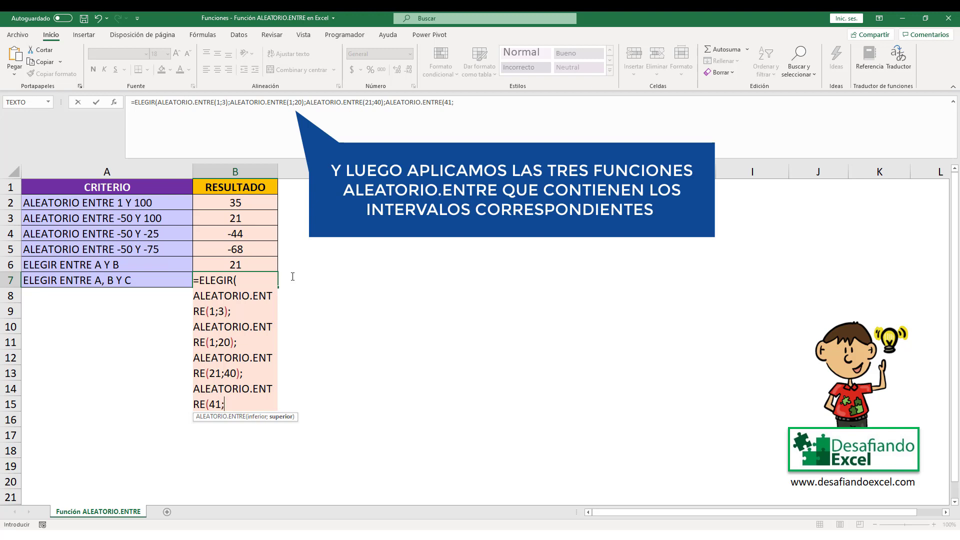
pyautogui.write('60))')
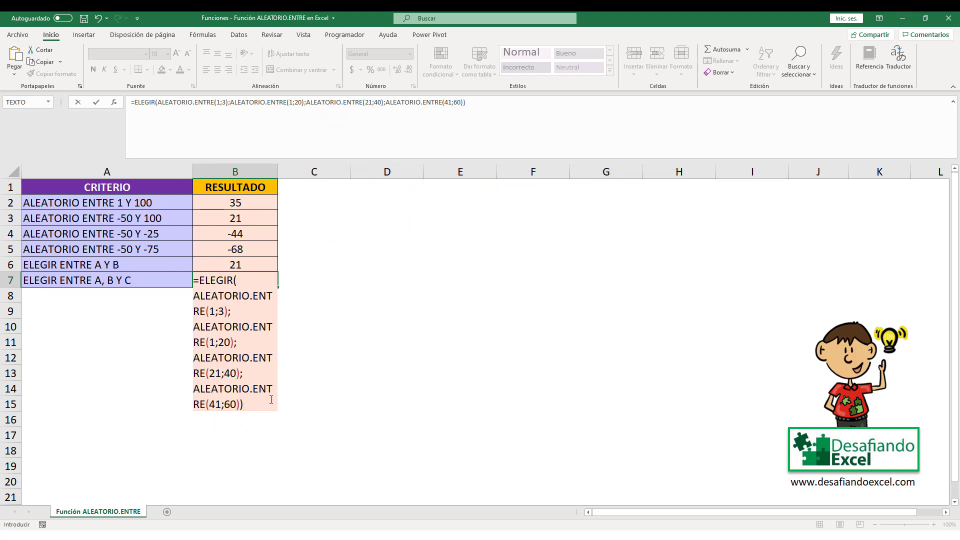
pyautogui.press('Return')
# Select B7 to confirm its formula shows the random value 31.
pyautogui.click(246, 280)
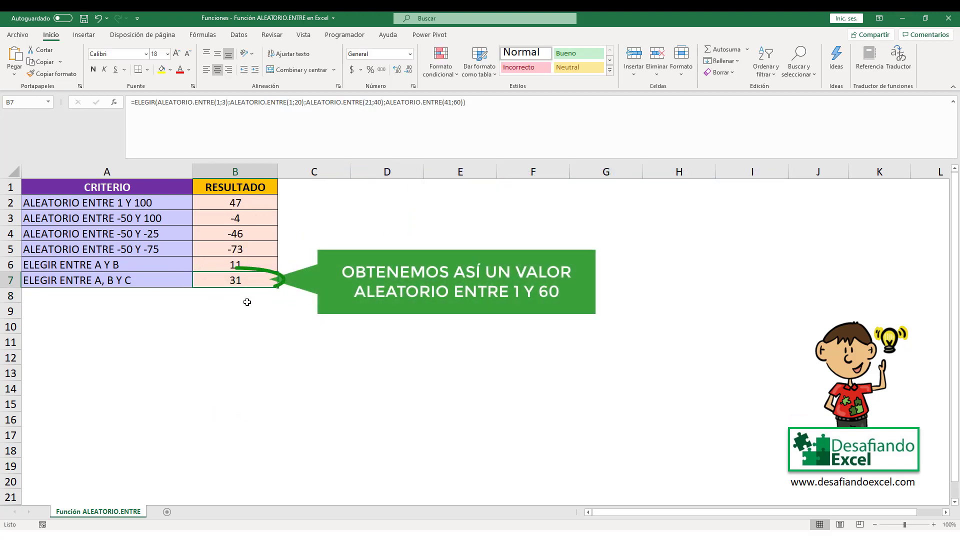